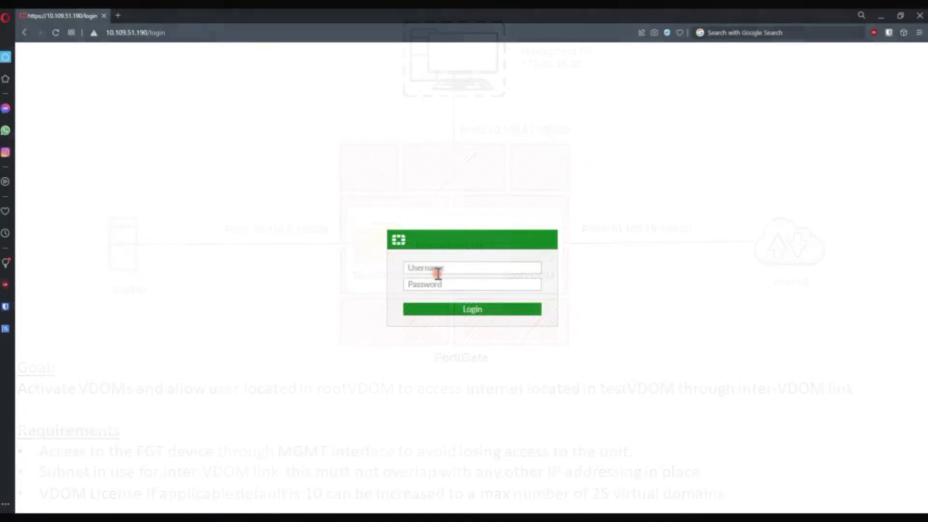
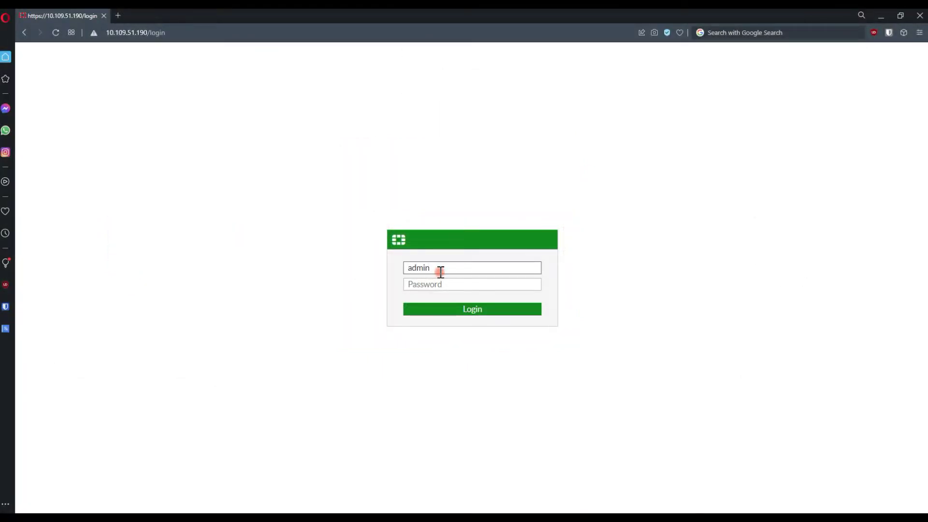
Log in to the firewall with the admin credentials and bring up the CLI console.
key(Tab)
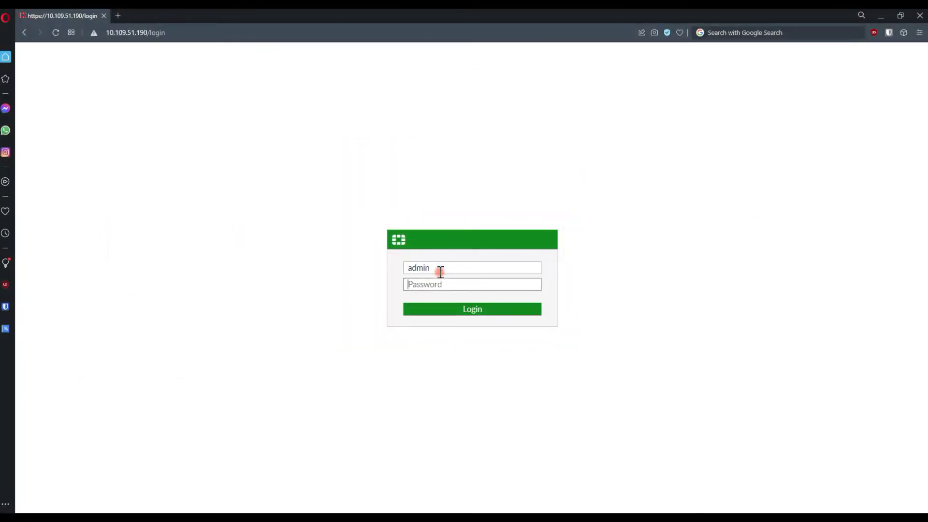
key(Return)
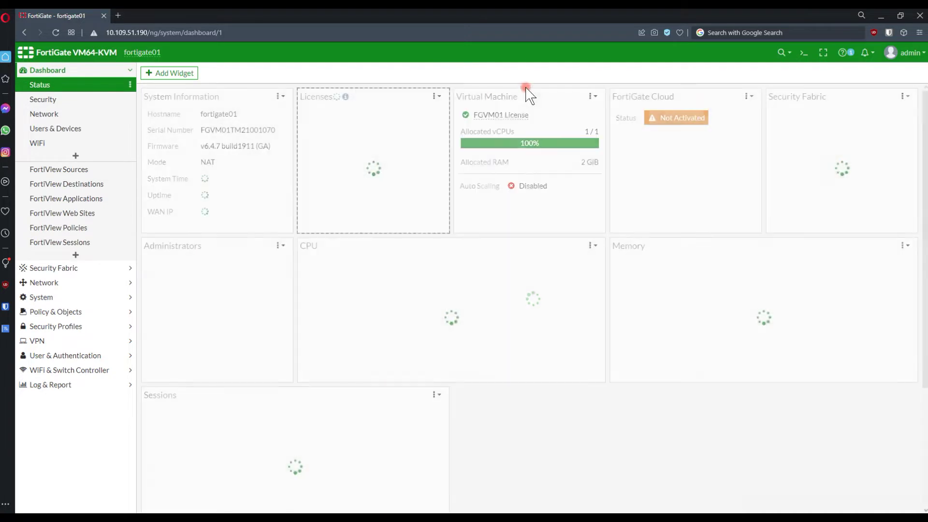
click(804, 52)
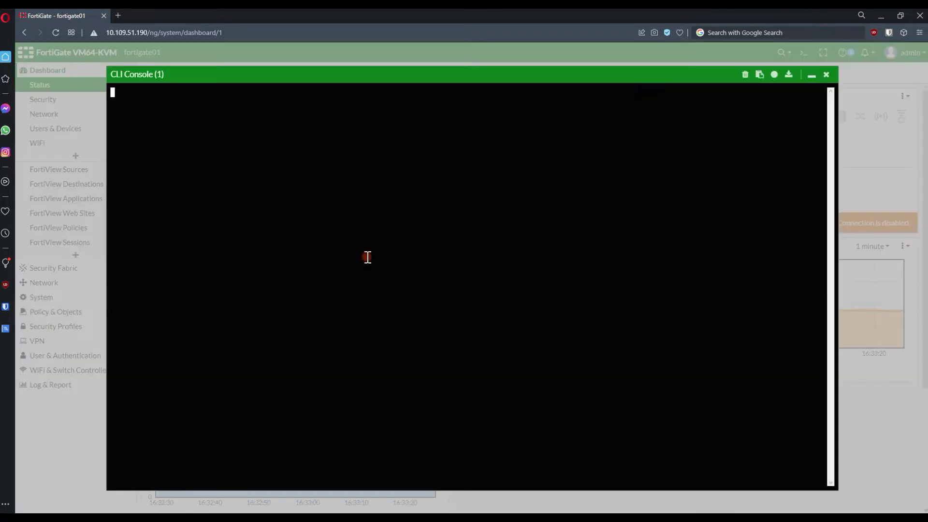
Enter 'config system global' and attempt 'set vdom-mode', which fails as misspelled 'muli-vdom'.
text(config )
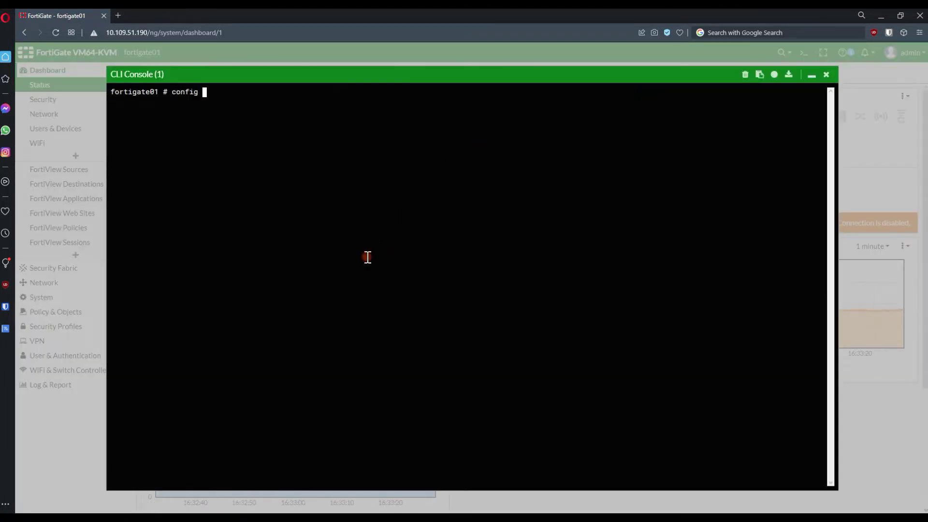
text(system global)
key(Return)
key(Return)
key(Return)
key(Return)
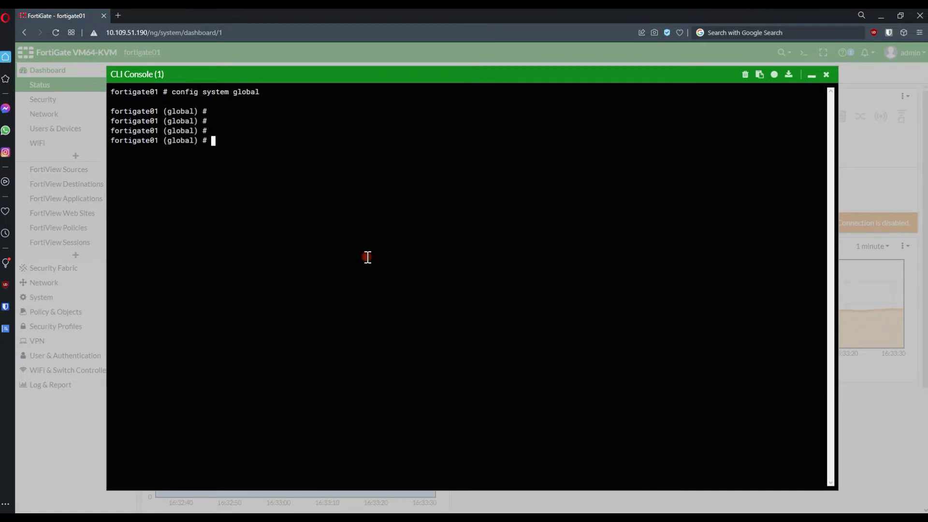
text(set multi-vdom)
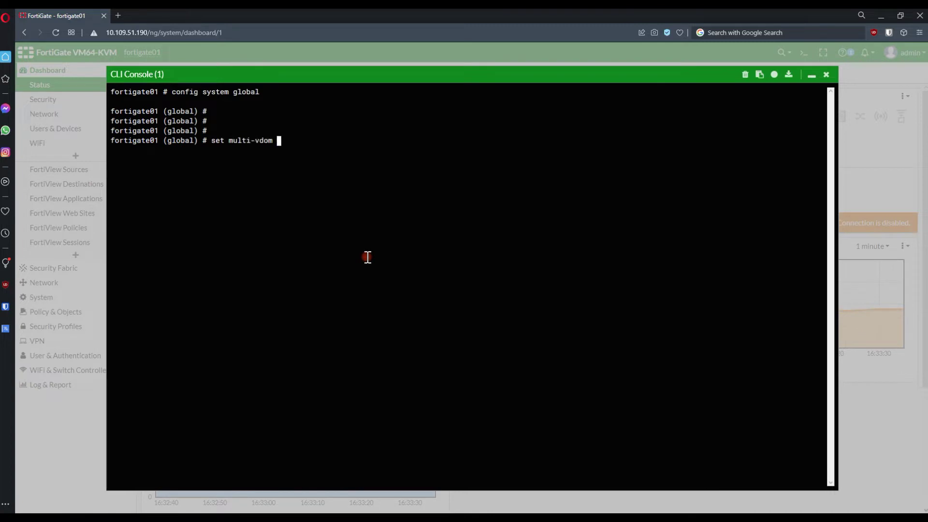
key(BackSpace)
key(BackSpace)
key(BackSpace)
key(BackSpace)
key(BackSpace)
key(BackSpace)
key(BackSpace)
key(BackSpace)
key(BackSpace)
key(BackSpace)
key(BackSpace)
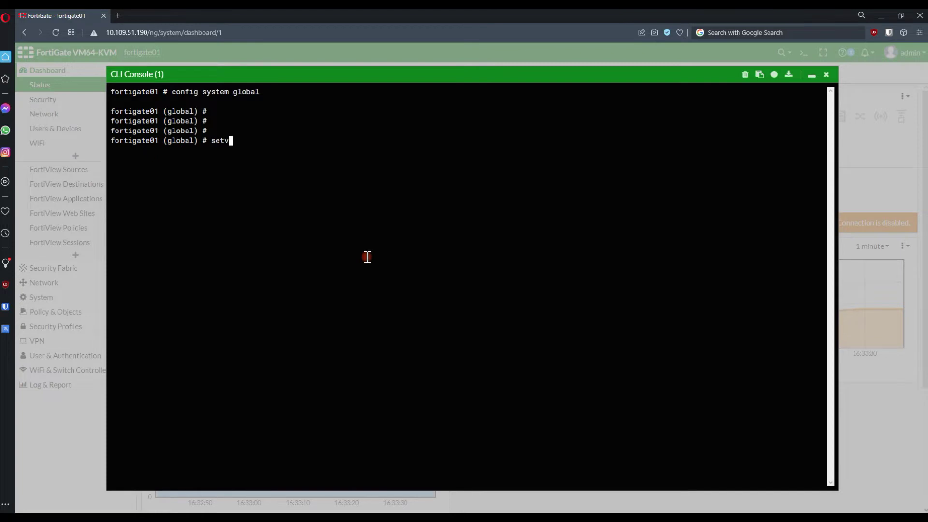
key(BackSpace)
text(vdom-)
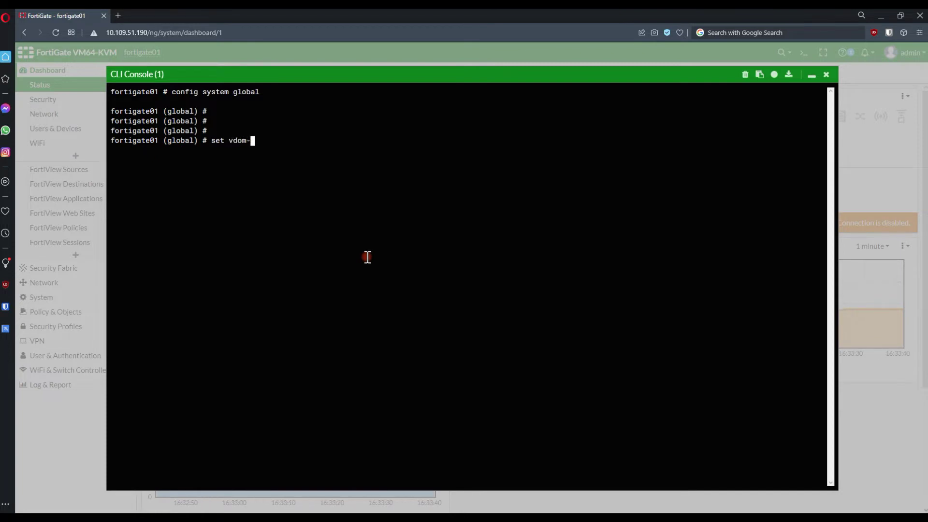
text(mode mu)
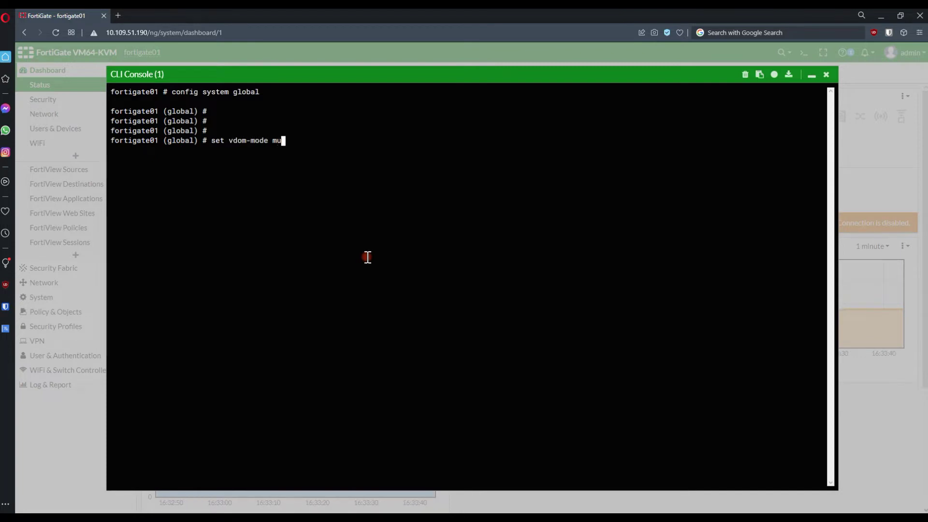
text(li-vdom)
key(Return)
Correct it to 'set vdom-mode multi-vdom', run 'end', and confirm the logout with y.
key(Up)
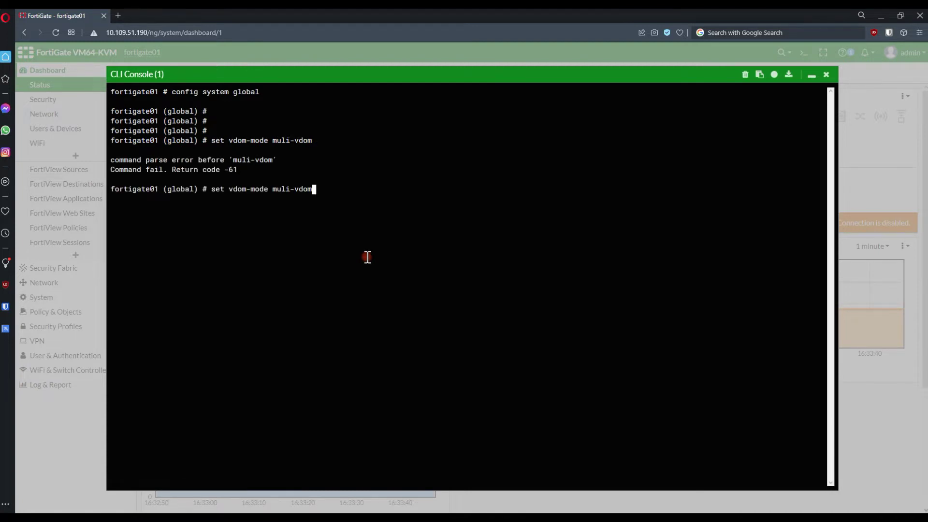
key(Left)
key(Left)
key(Left)
key(Left)
key(Left)
key(Left)
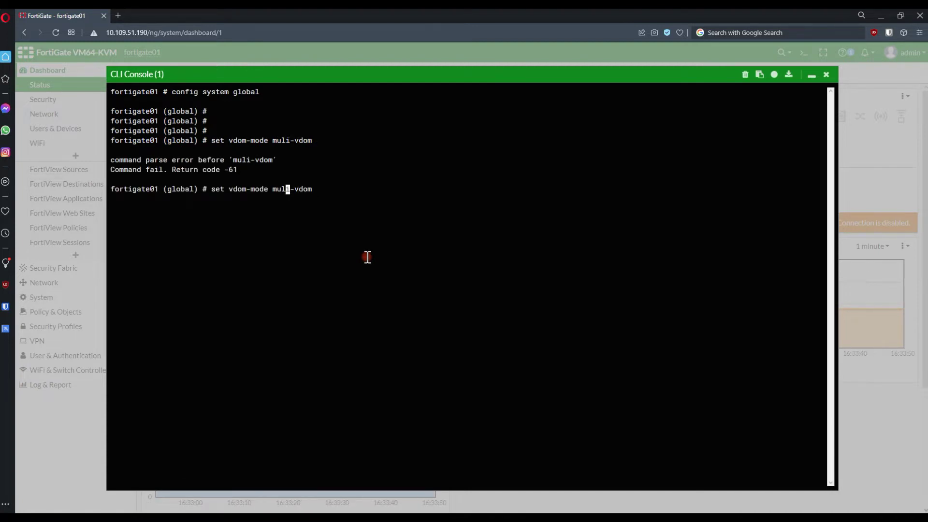
text(t)
key(Return)
text(end)
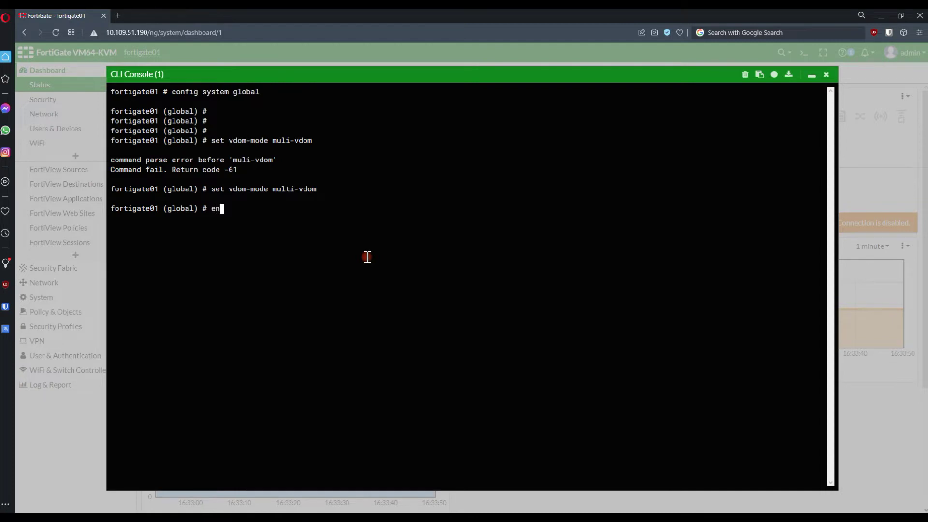
key(Return)
text(y)
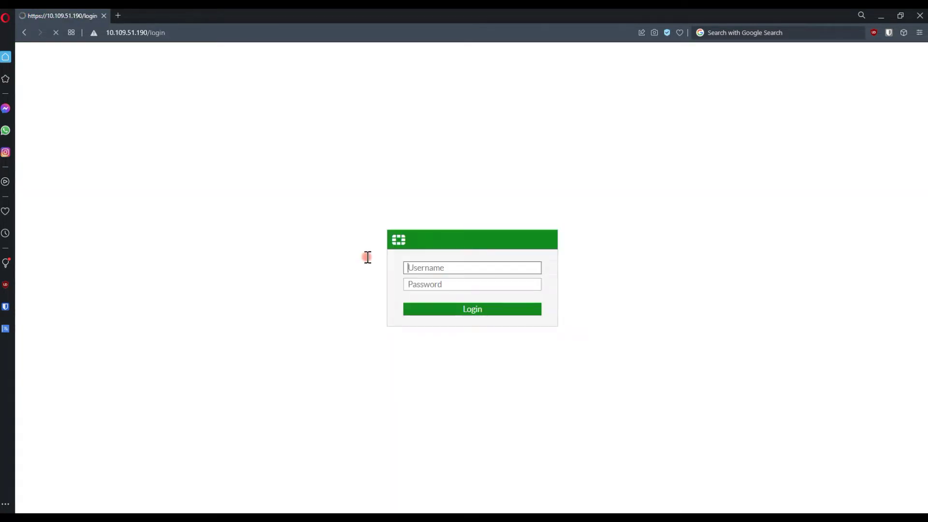
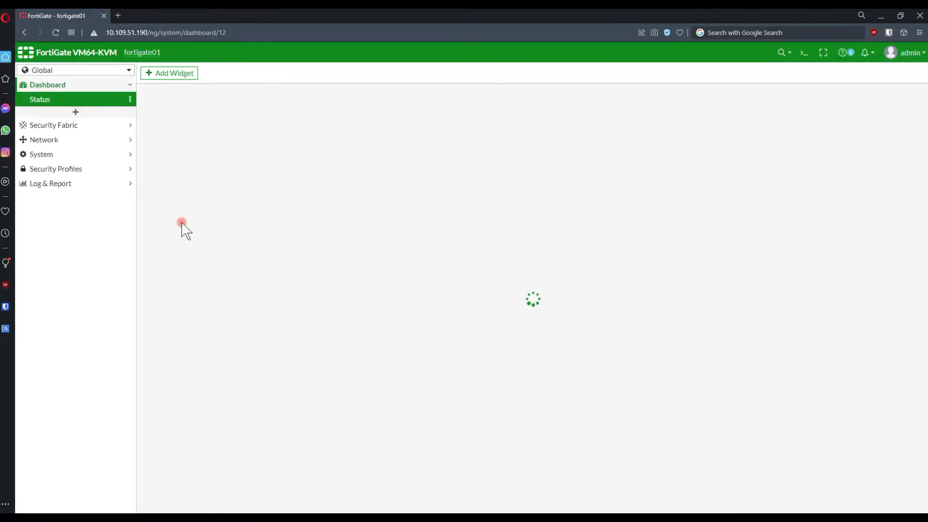
Under System > VDOM, add a new virtual domain named 'test'.
click(56, 157)
click(58, 144)
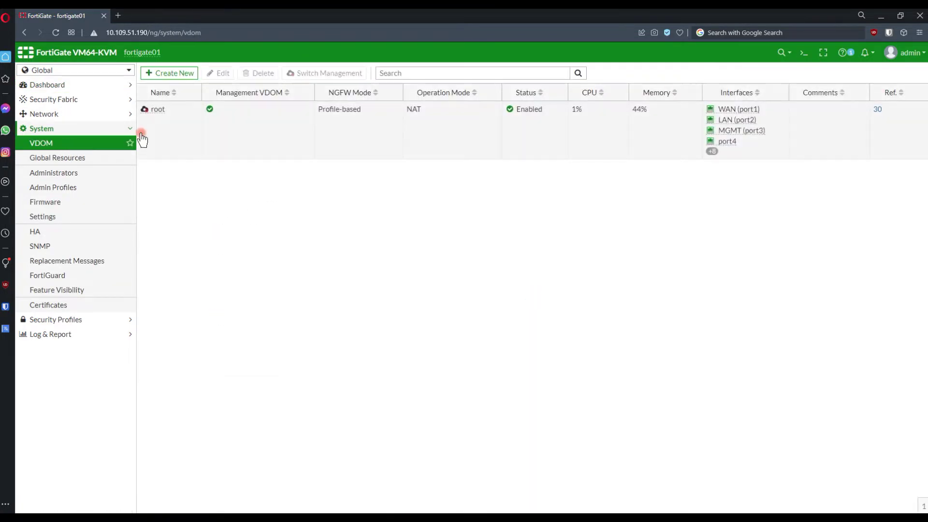
click(174, 73)
click(258, 93)
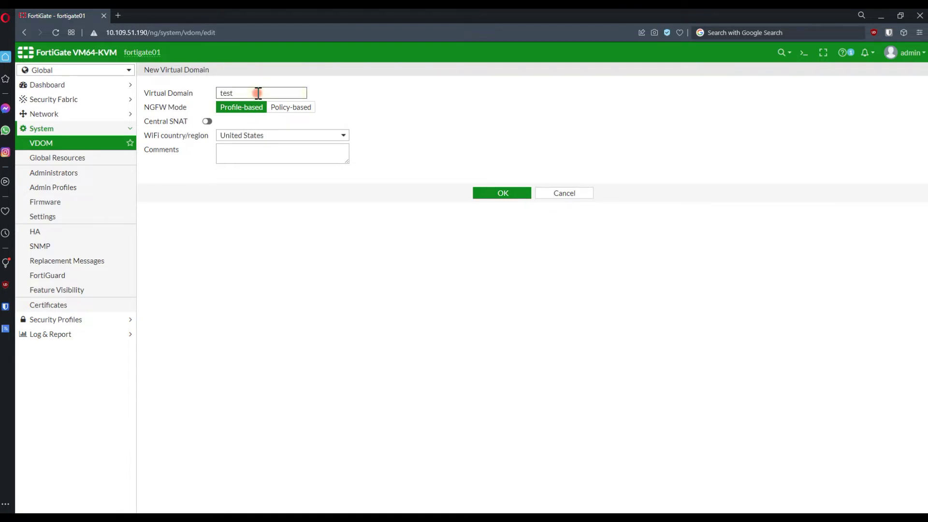
click(475, 192)
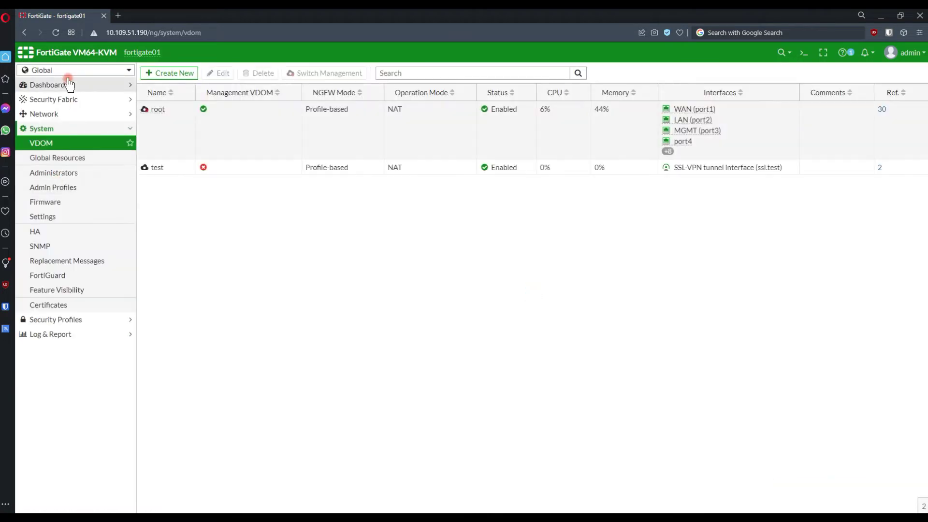
Assign the LAN (port2) interface to the test VDOM, then begin a new VDOM link.
click(66, 115)
click(67, 127)
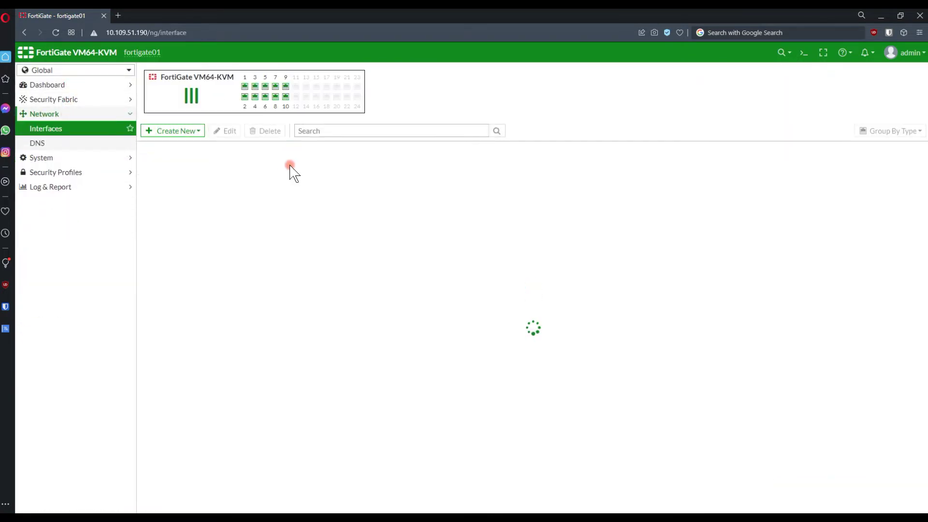
double_click(197, 241)
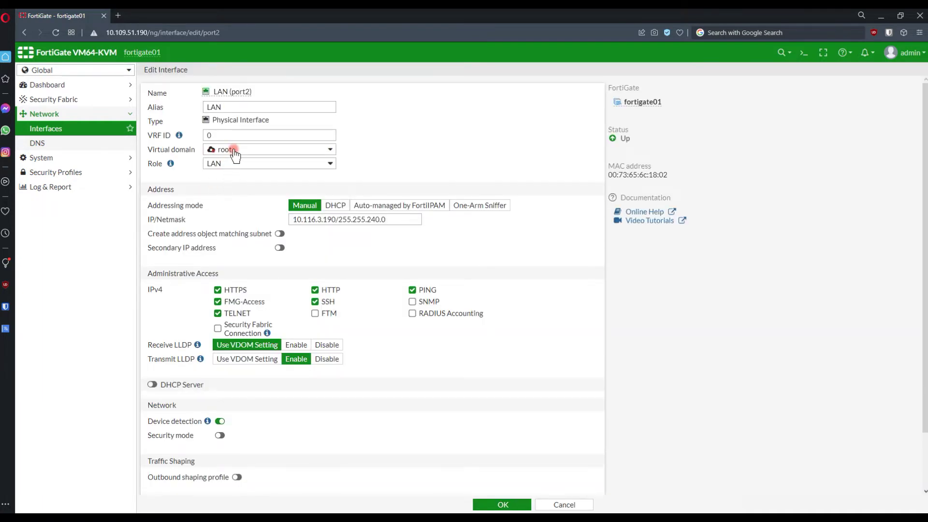
click(228, 149)
click(235, 186)
click(503, 504)
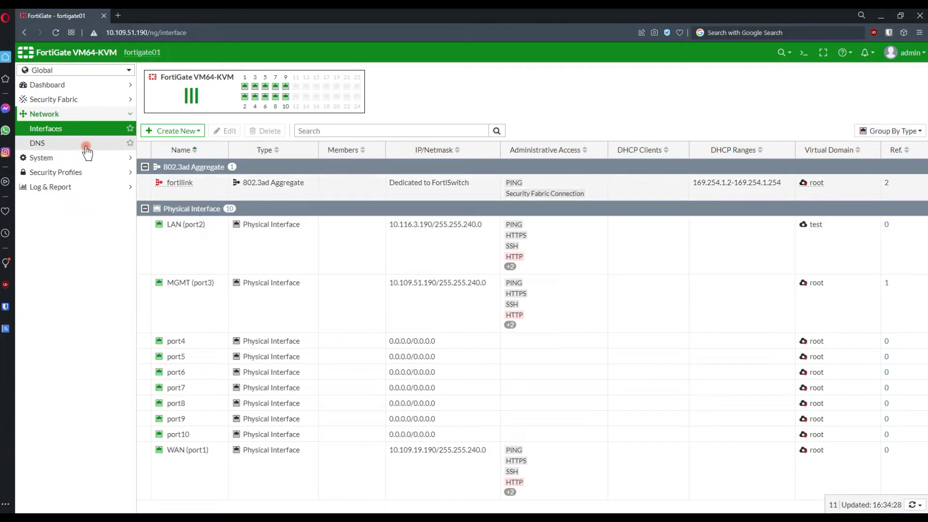
click(84, 119)
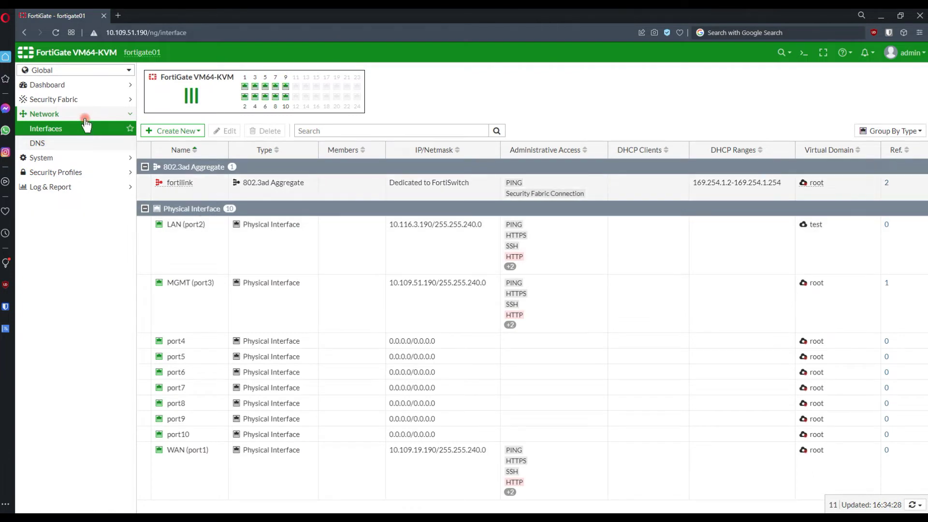
click(172, 131)
Set link interface 0 to 192.168.100.1/30 with PING and copy that address to interface 1.
click(188, 171)
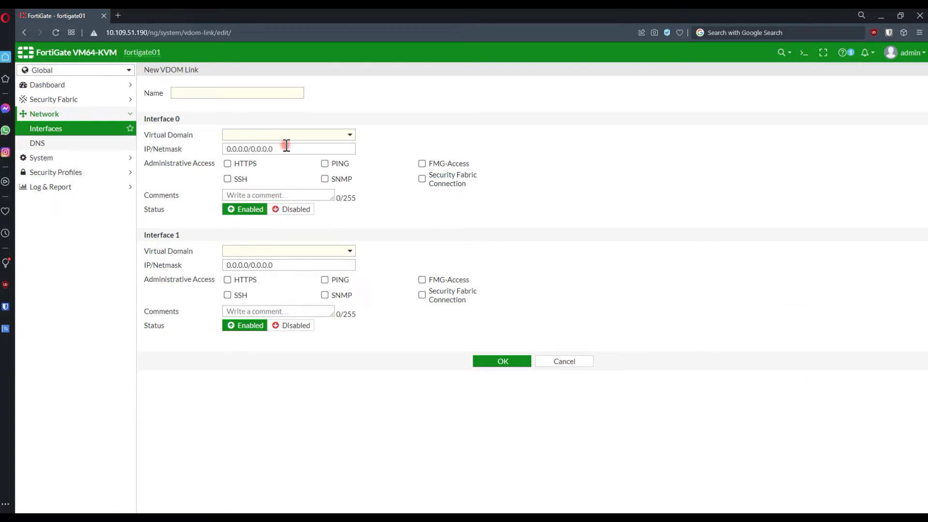
click(286, 145)
text(192.168.1)
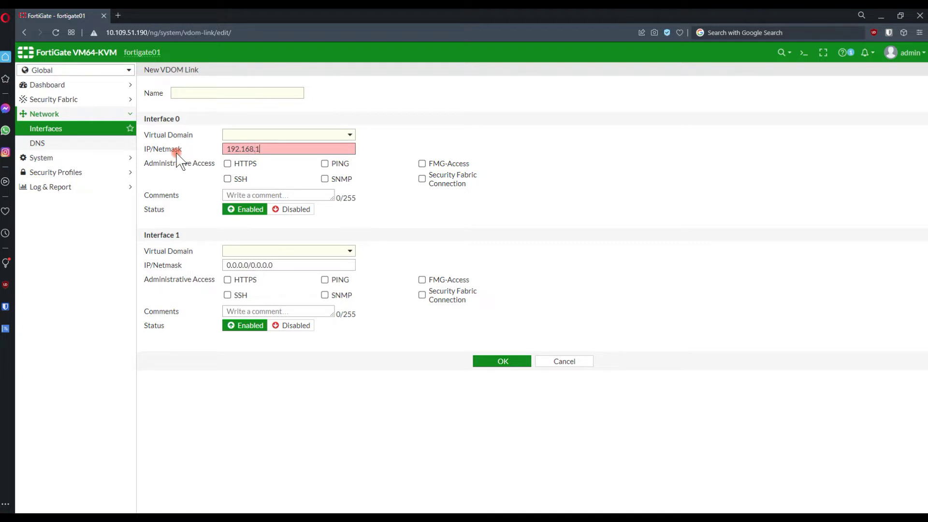
text(00.1)
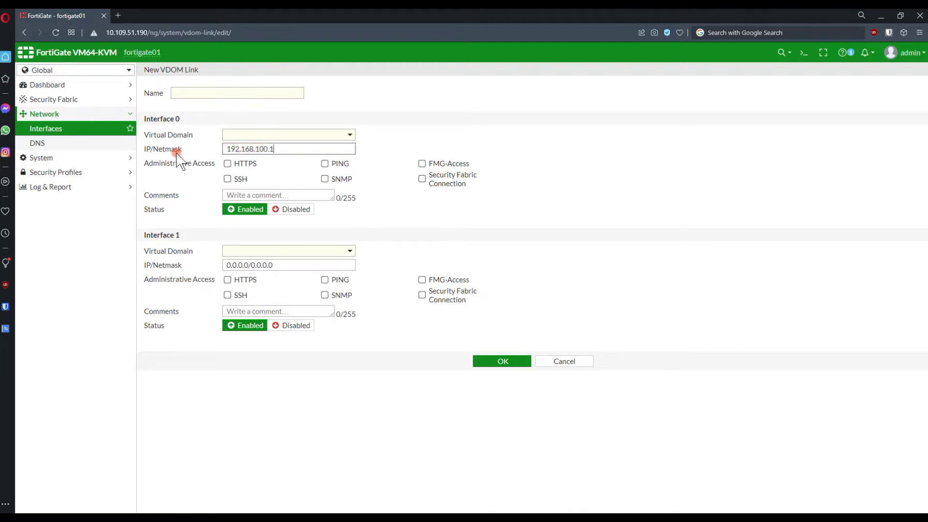
text(/)
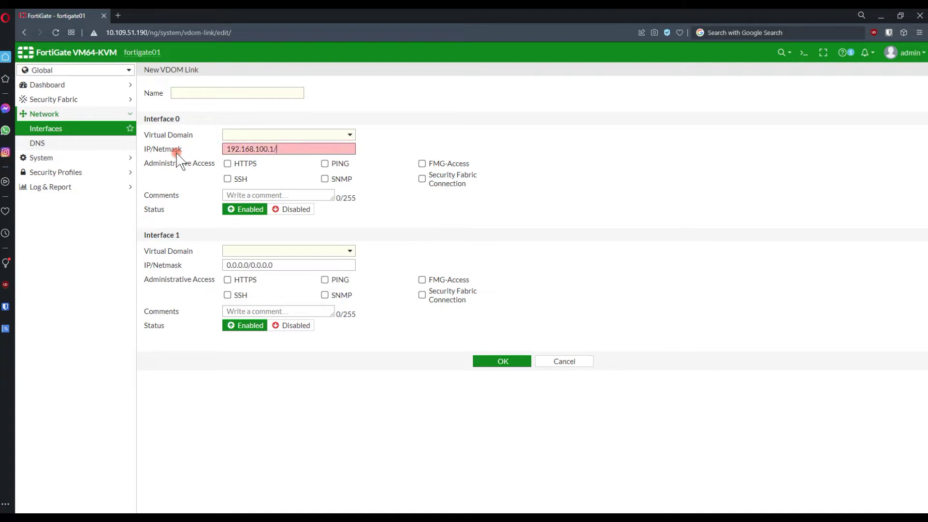
text(30)
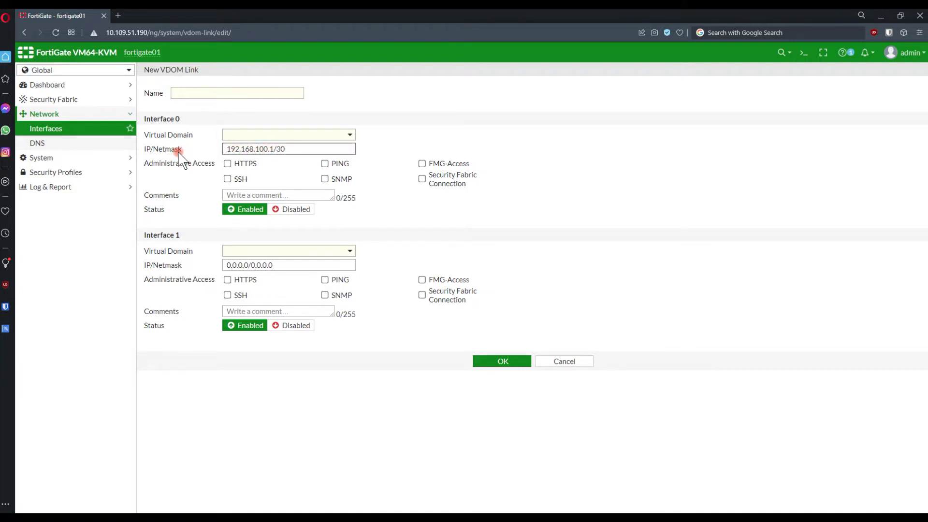
drag(309, 149, 200, 155)
key(ctrl+c)
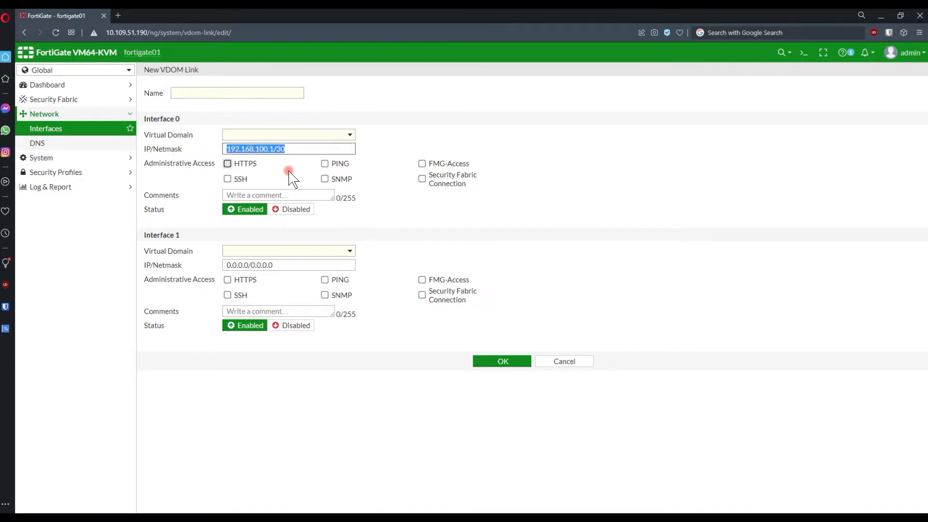
click(342, 165)
drag(280, 270, 187, 265)
key(ctrl+v)
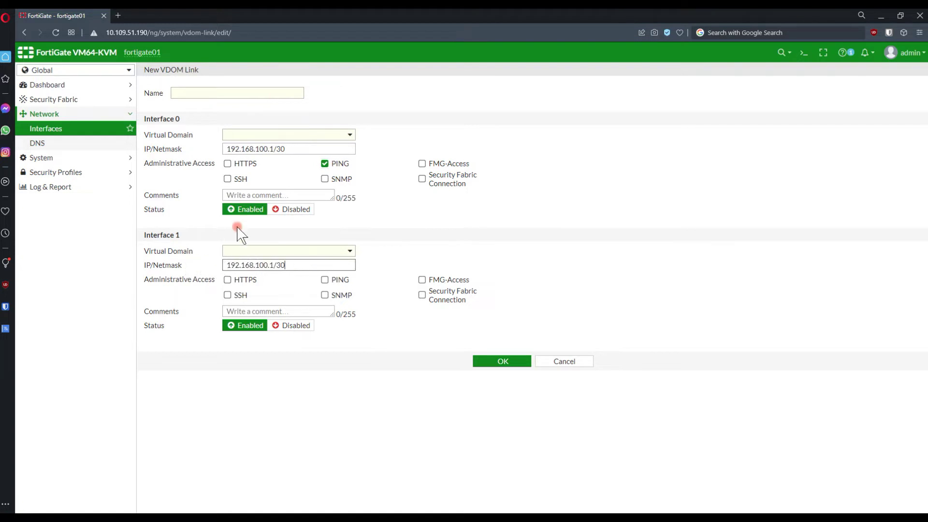
Name the link vdomlink, with interface 0 in root and interface 1 in test.
click(226, 91)
text(vdomlinl)
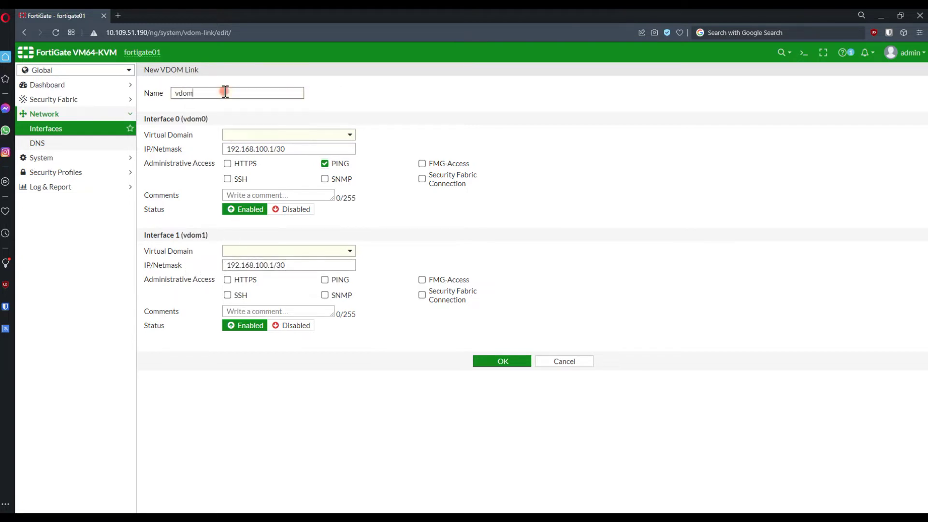
key(BackSpace)
key(BackSpace)
text(nk)
click(255, 135)
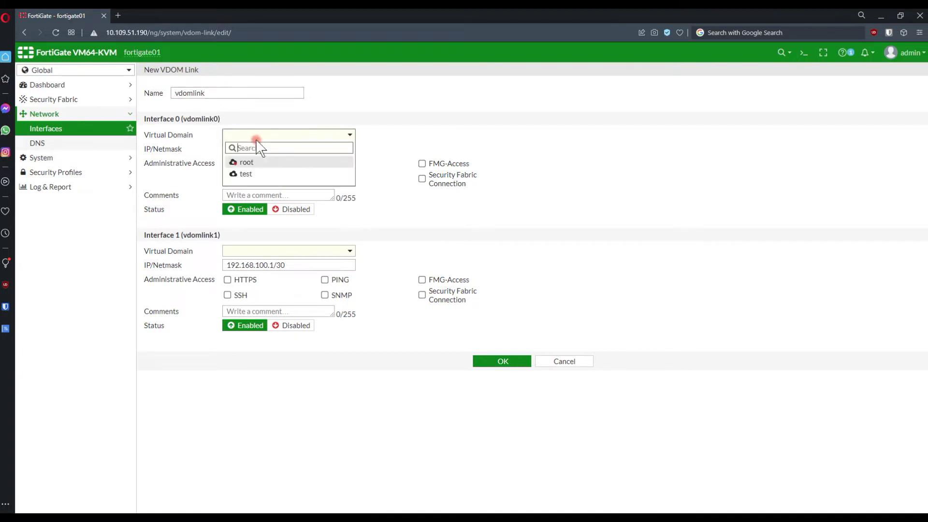
click(267, 164)
click(269, 252)
click(270, 290)
Enable PING on interface 1, change its address to 192.168.100.2/30, and save the link.
click(228, 92)
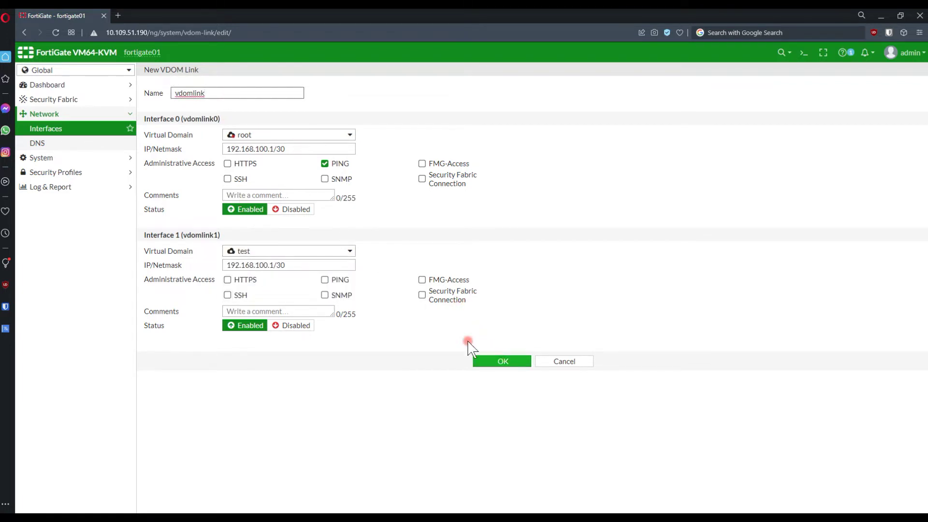
click(325, 280)
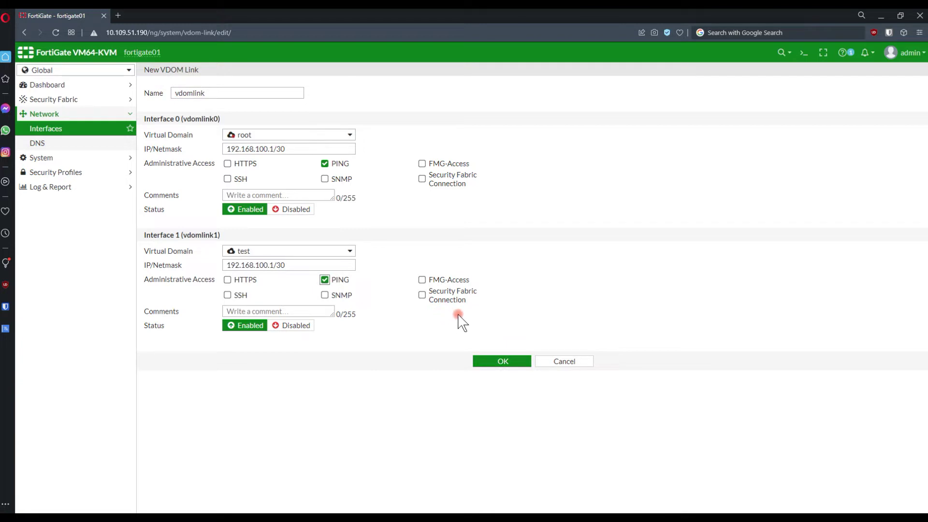
click(274, 265)
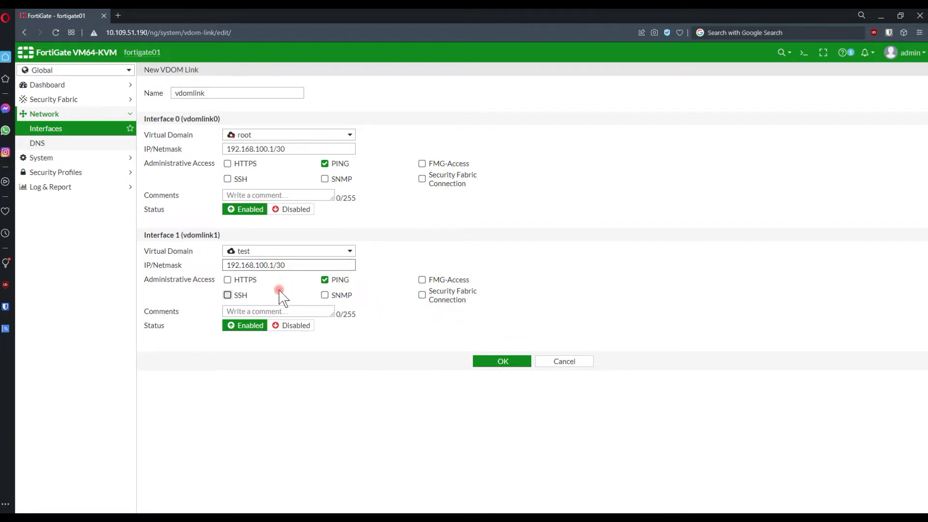
key(BackSpace)
text(2)
click(493, 363)
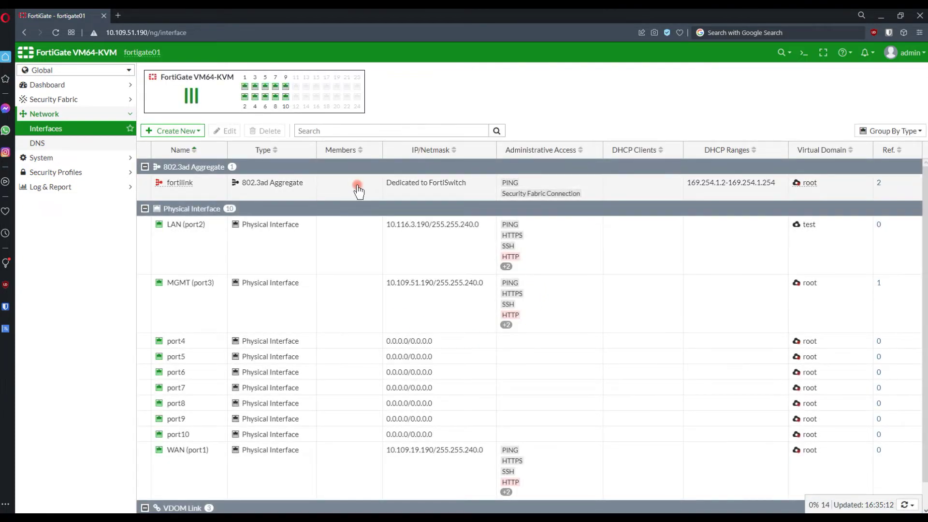
In the CLI console, enter the root VDOM with end, config vdom, edit root.
click(804, 53)
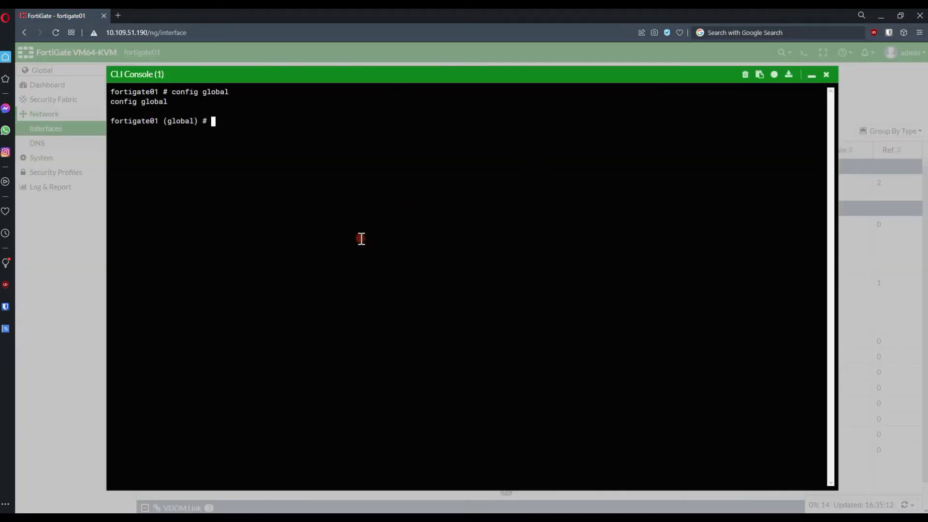
text(end)
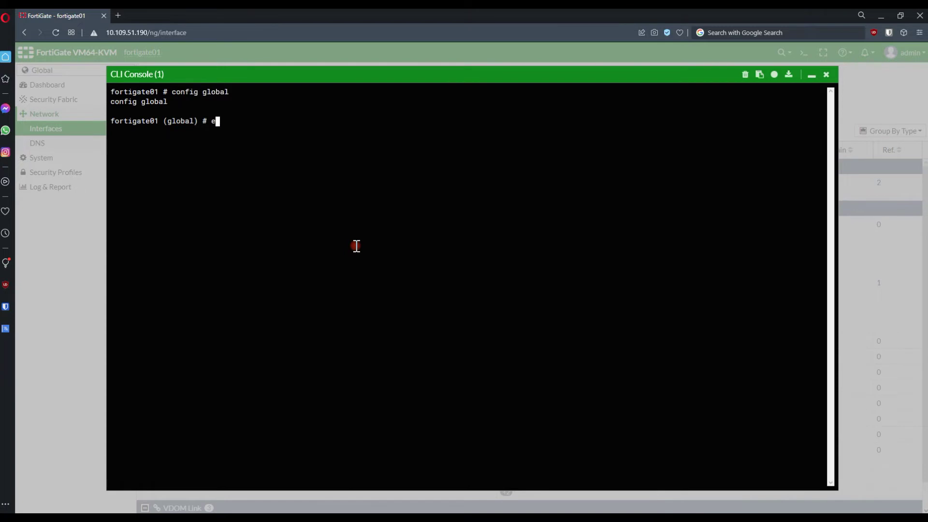
key(Return)
text(config )
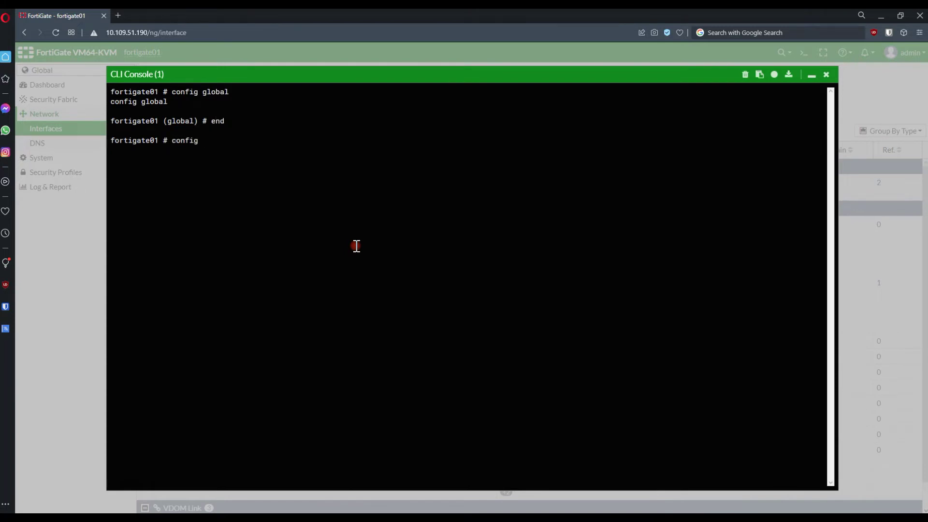
text(vdom)
key(Return)
key(Return)
text(edi)
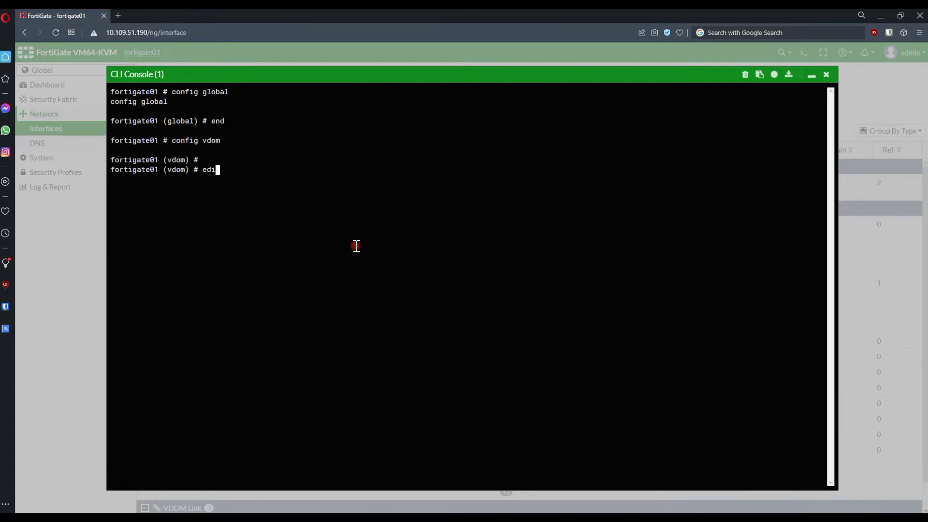
text(t root)
key(Return)
Ping 192.168.100.2 from root for 0% loss, then exit and minimize the console.
text(e)
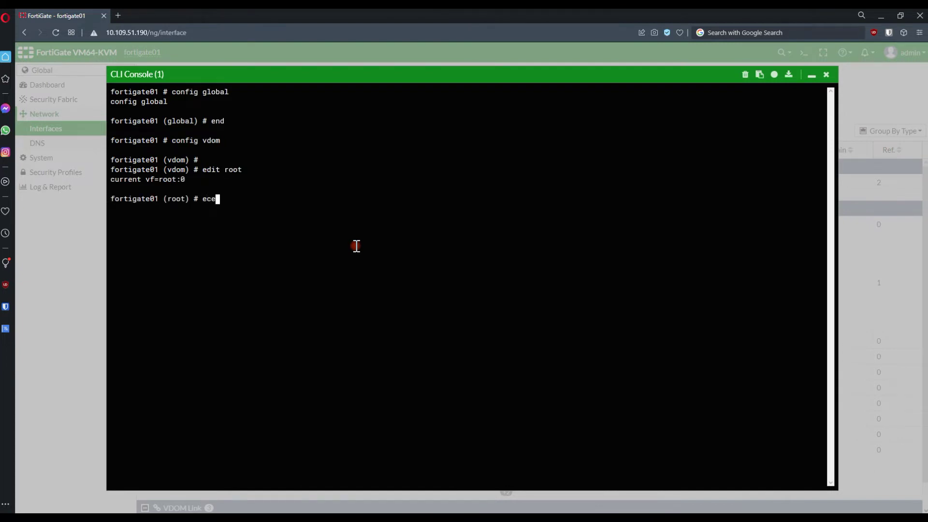
text(xecute ping)
right_click(356, 247)
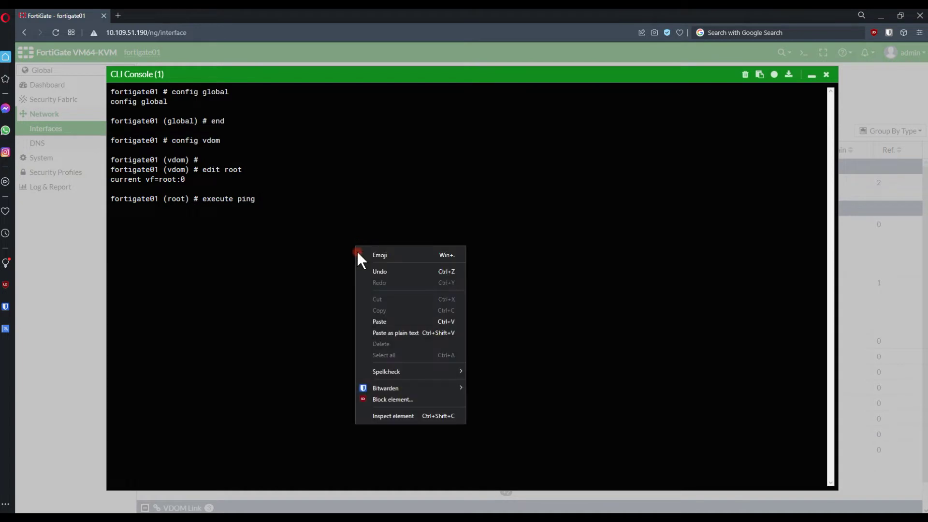
click(384, 317)
key(BackSpace)
key(BackSpace)
key(BackSpace)
key(BackSpace)
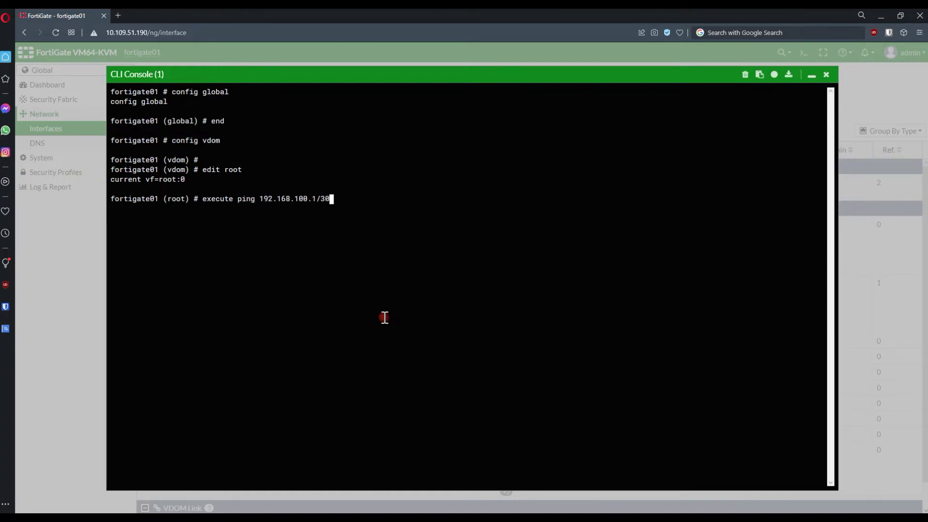
text(2)
key(Return)
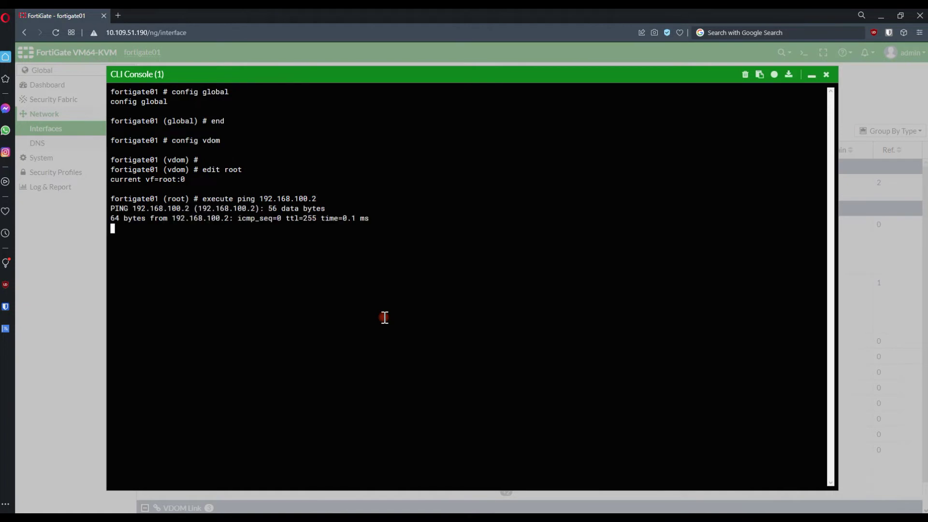
key(ctrl+c)
text(end)
key(Return)
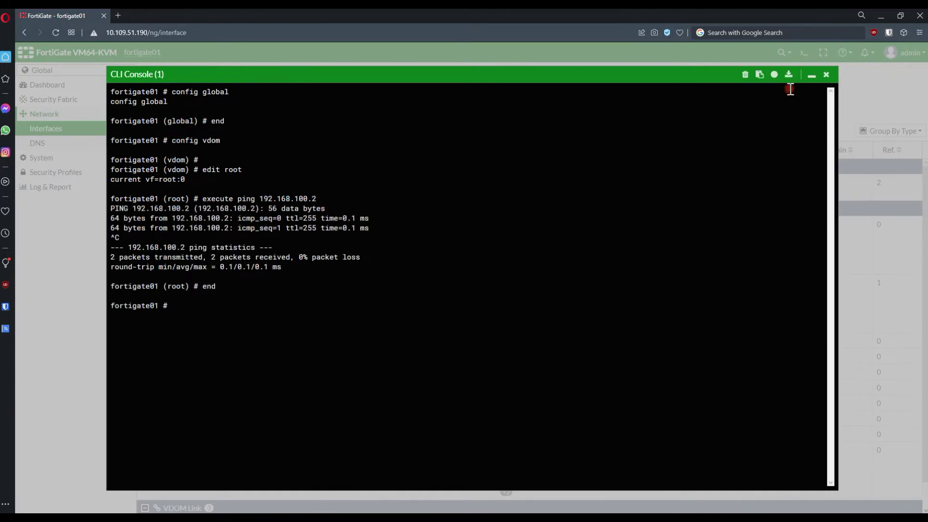
click(812, 75)
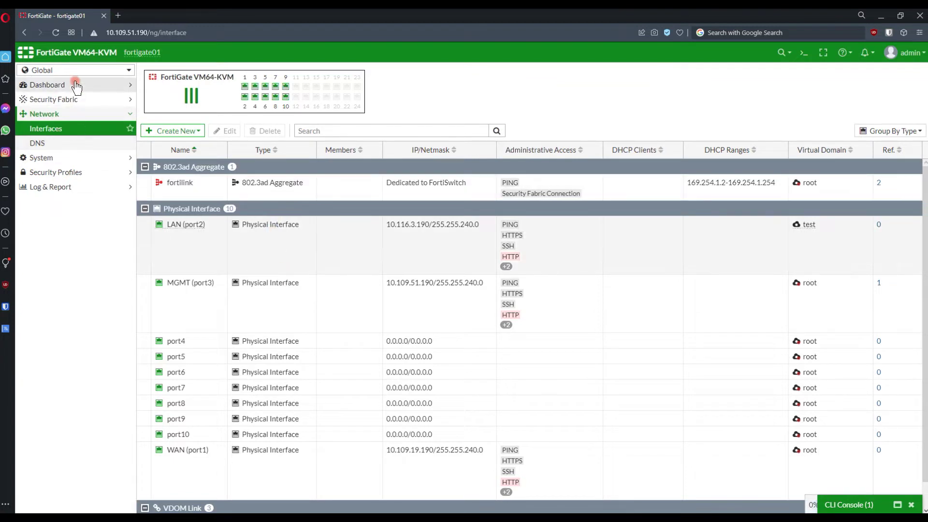
Switch the VDOM selector to test.
click(75, 71)
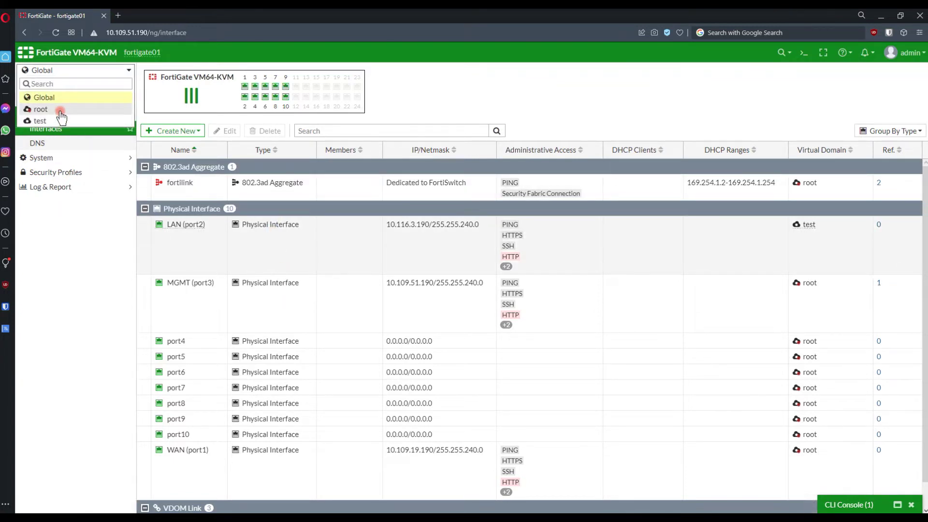
click(62, 120)
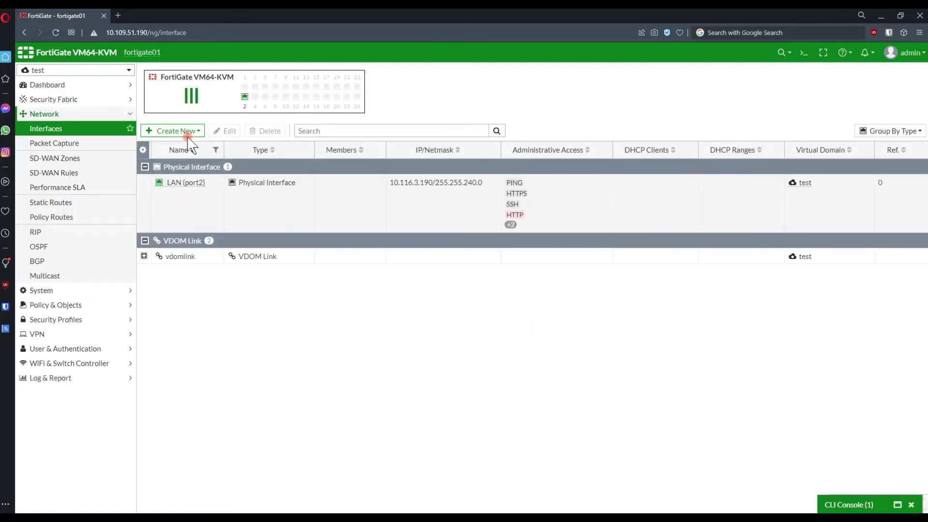
click(187, 133)
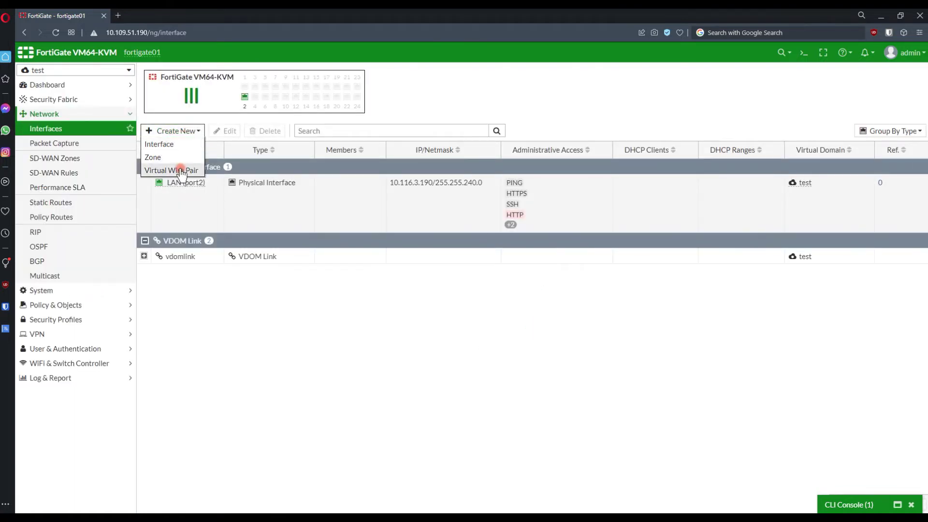
click(200, 312)
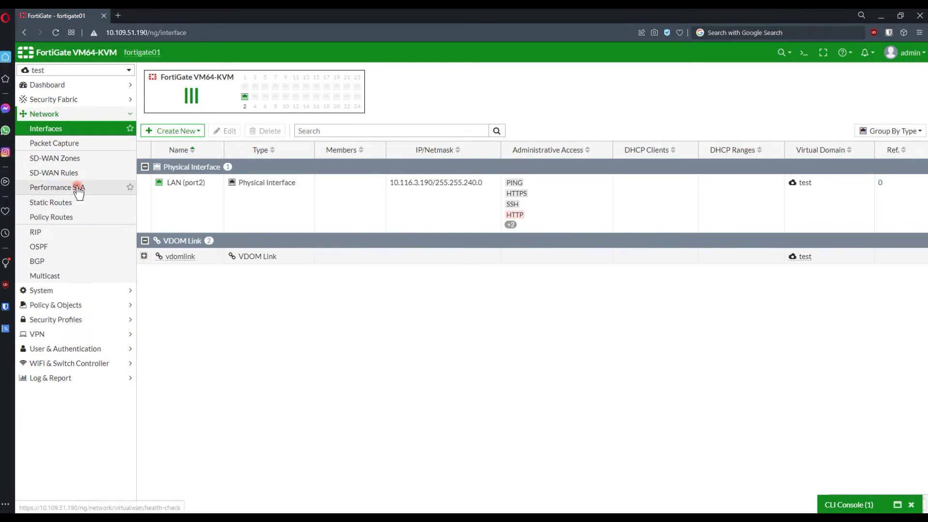
Start firewall policy lan2rootVDOM from LAN (port2) to vdomlink1.
click(68, 304)
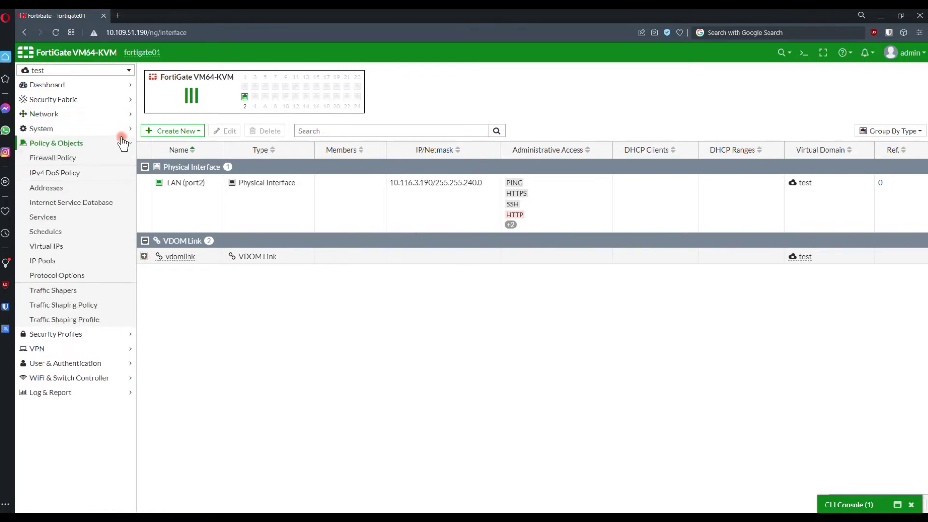
click(78, 164)
click(180, 74)
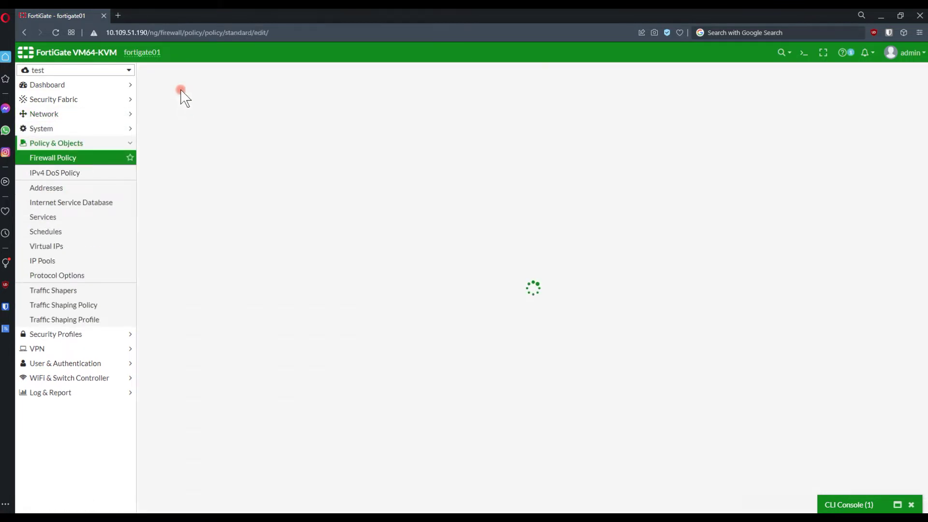
click(257, 98)
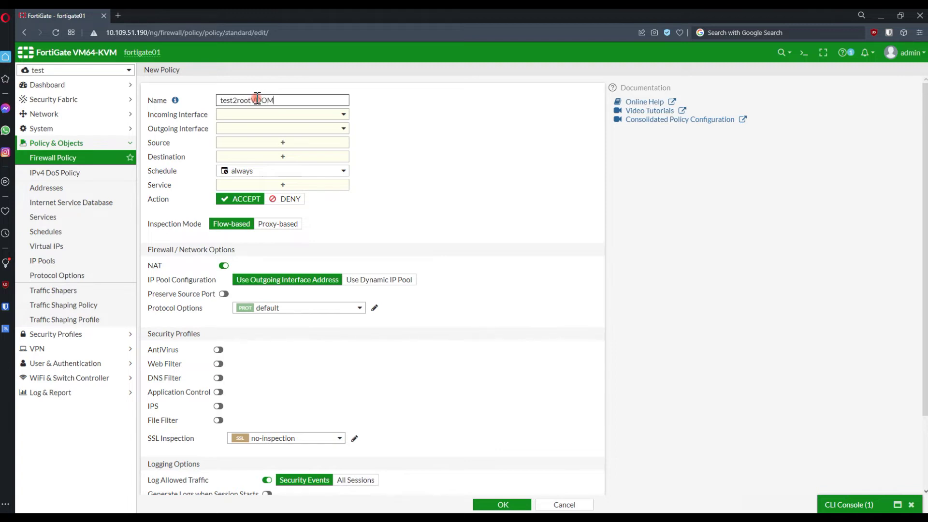
click(267, 115)
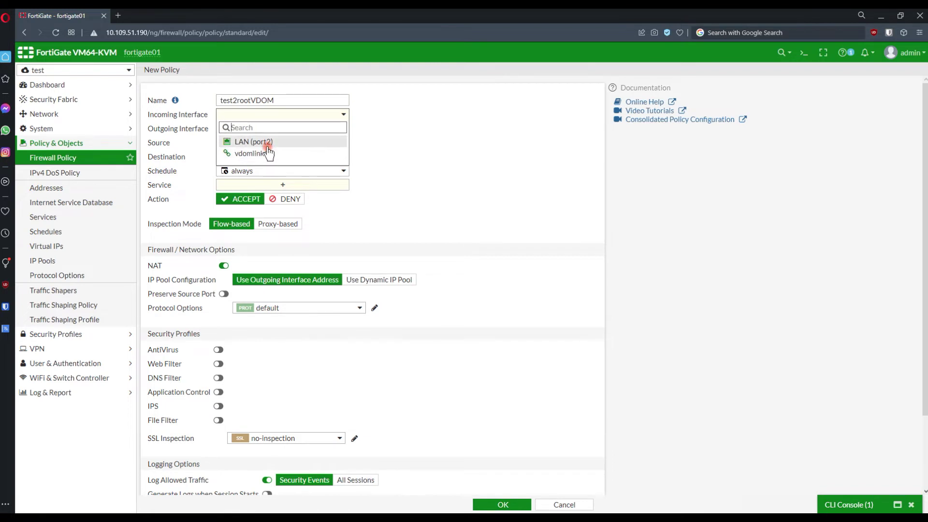
click(258, 142)
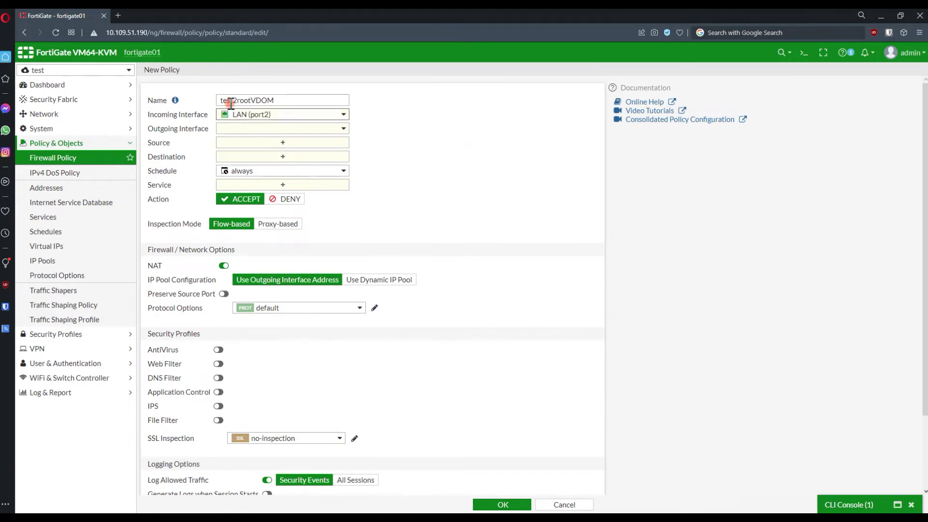
drag(233, 100, 213, 103)
text(lan)
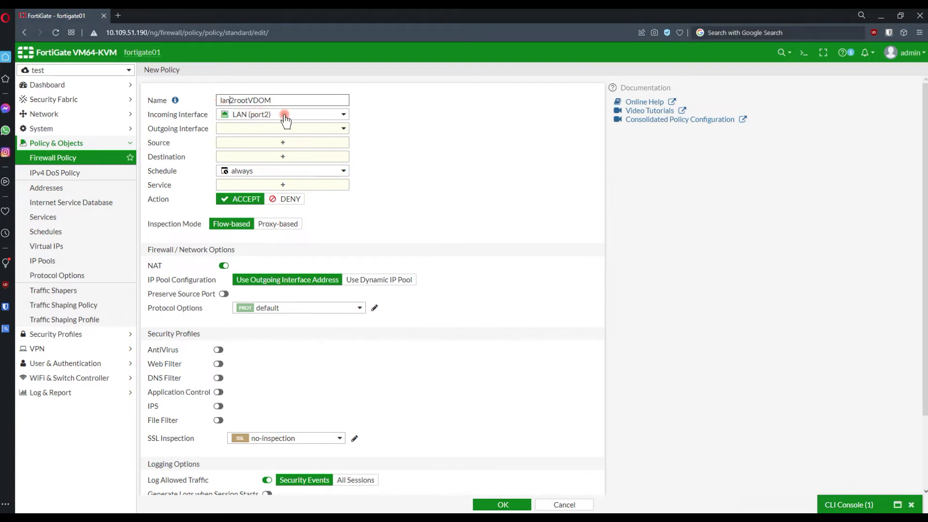
click(282, 129)
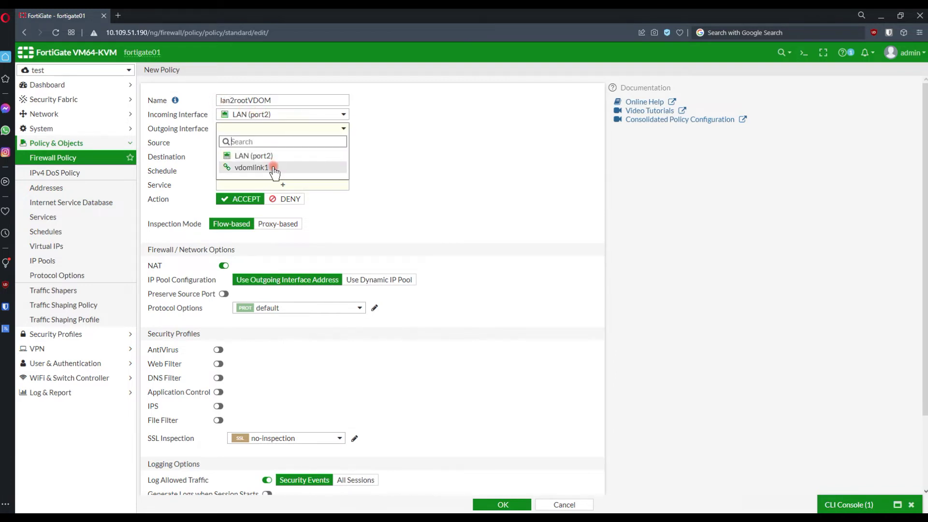
click(273, 167)
Set source all, destination all, service ALL, and save the policy.
click(271, 142)
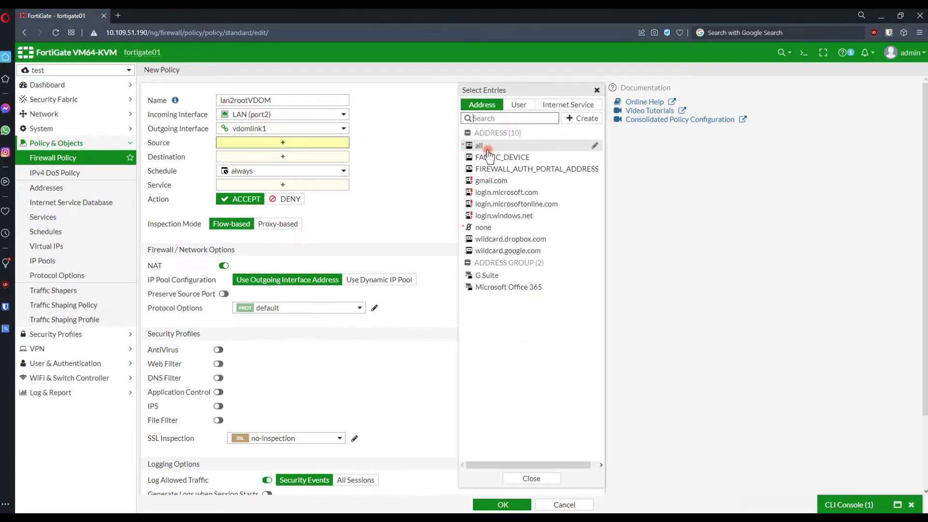
click(486, 152)
click(338, 167)
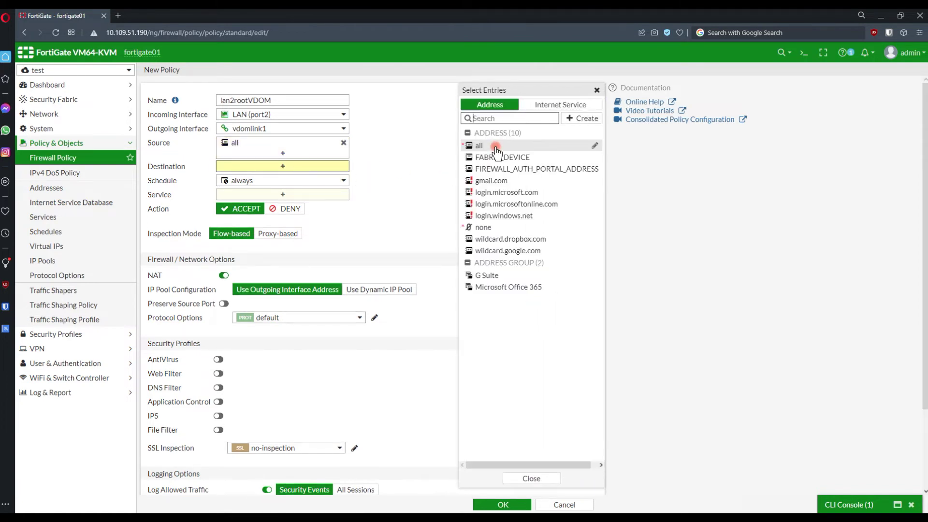
click(484, 146)
click(322, 204)
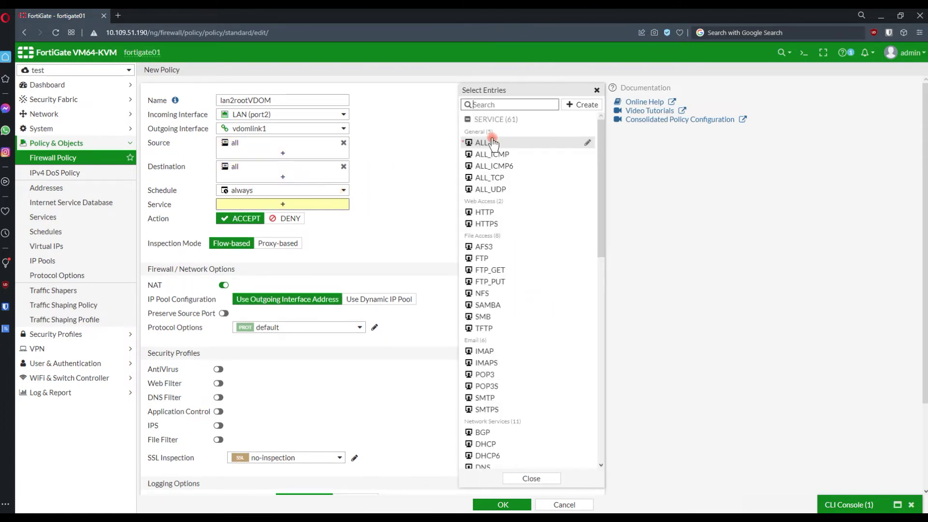
click(486, 143)
click(361, 240)
scroll(346, 292, down, 3)
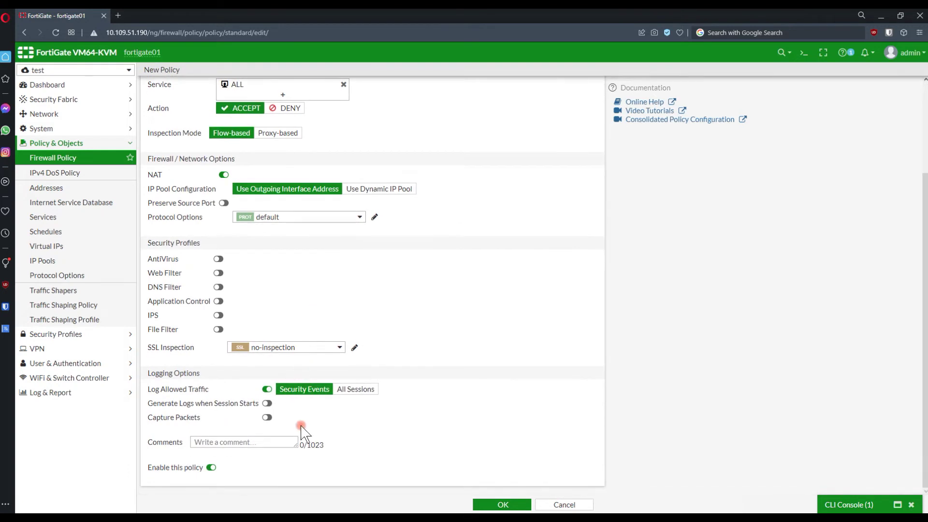
click(498, 505)
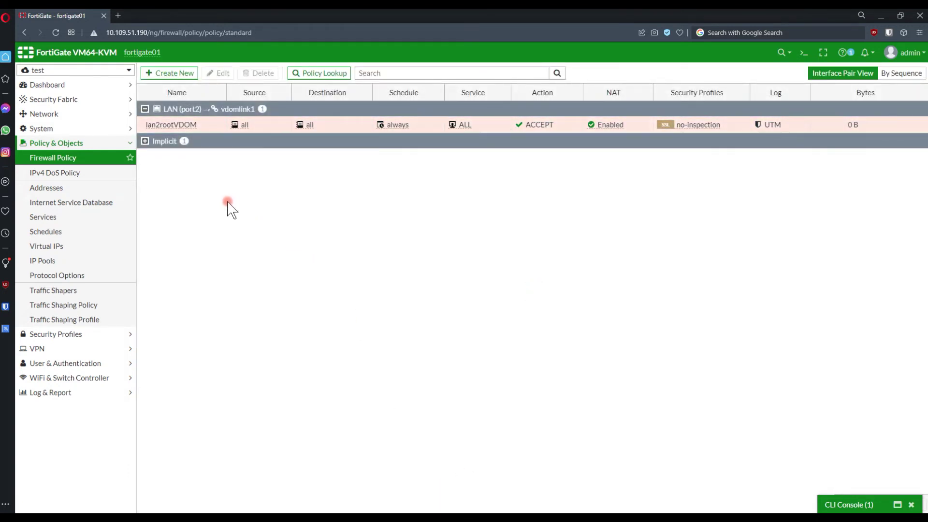
In root, start policy testVDOM2WAN from vdomlink0 to WAN (port1).
click(73, 71)
click(68, 111)
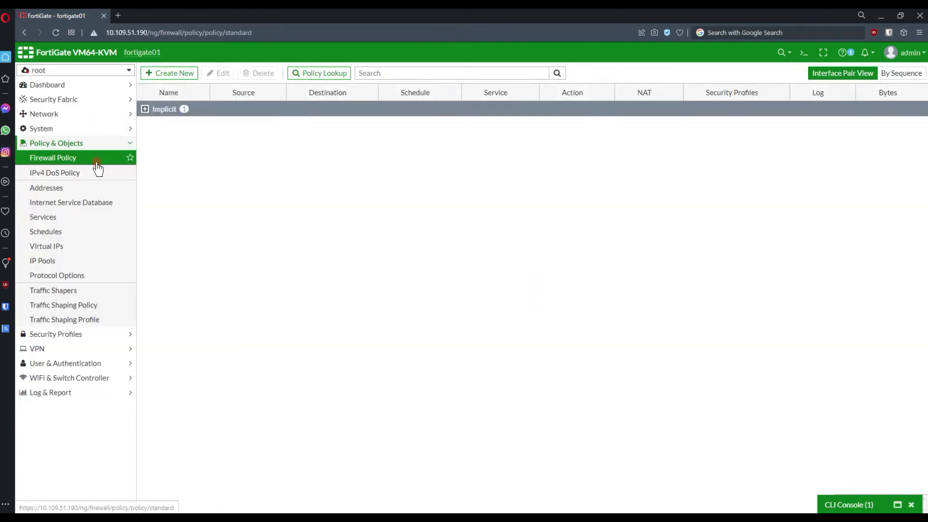
click(189, 76)
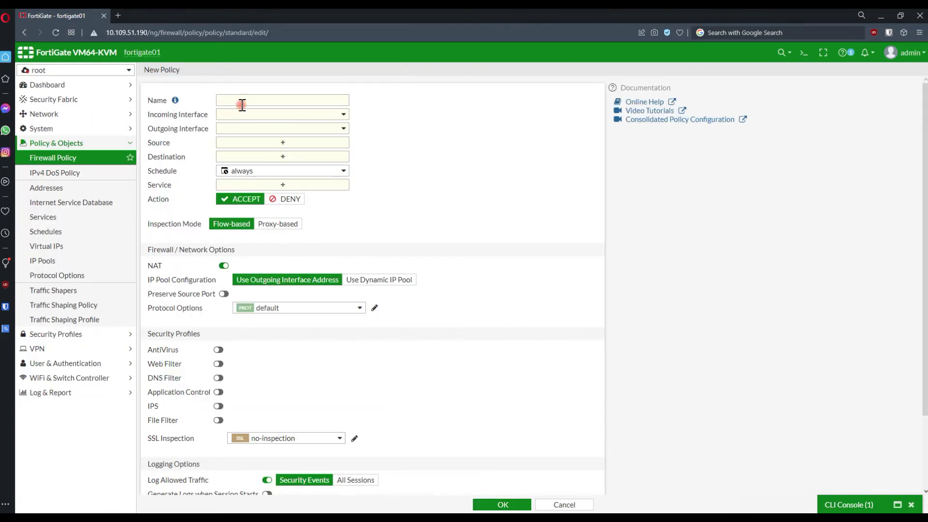
click(245, 99)
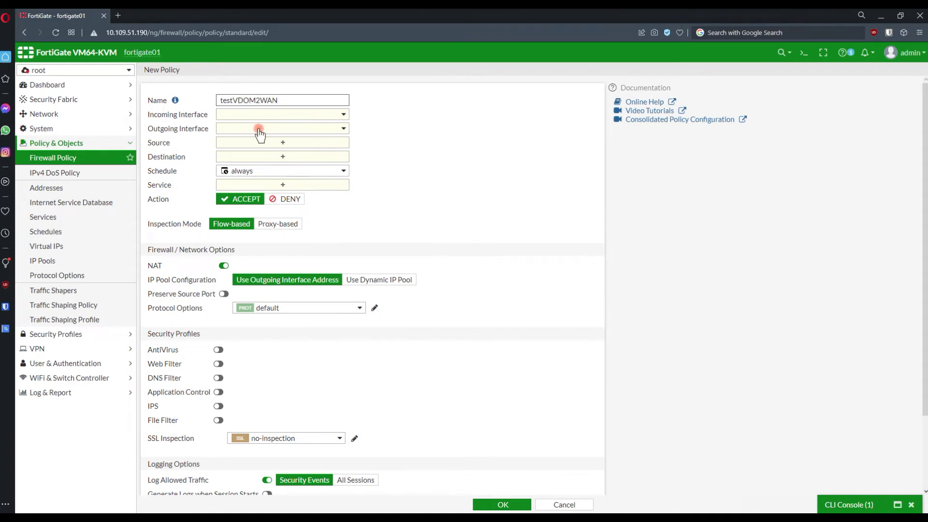
click(271, 115)
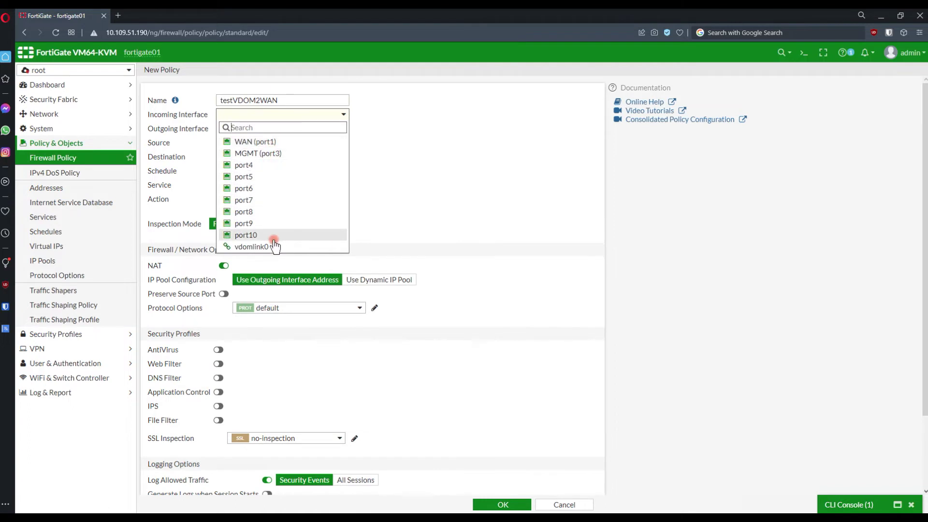
click(261, 246)
click(269, 129)
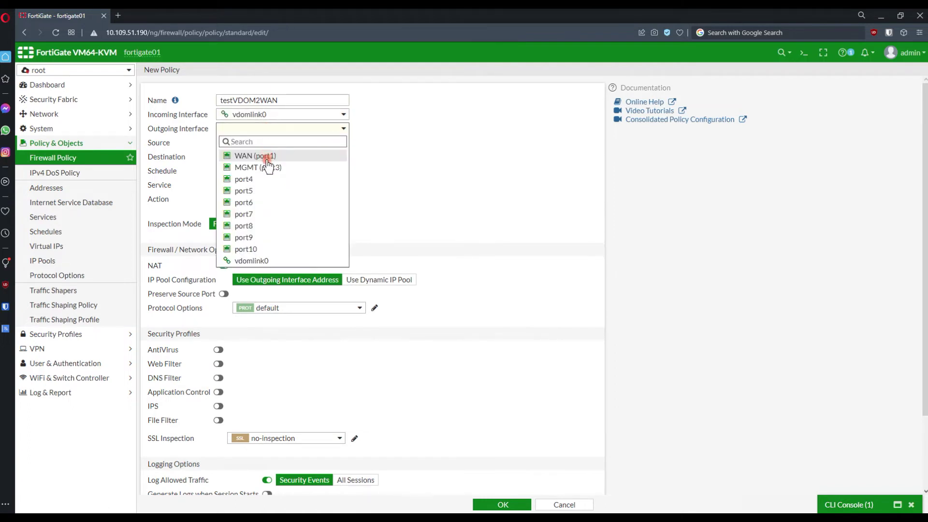
click(255, 156)
Set source all, destination all, service ALL, and save the policy.
click(259, 144)
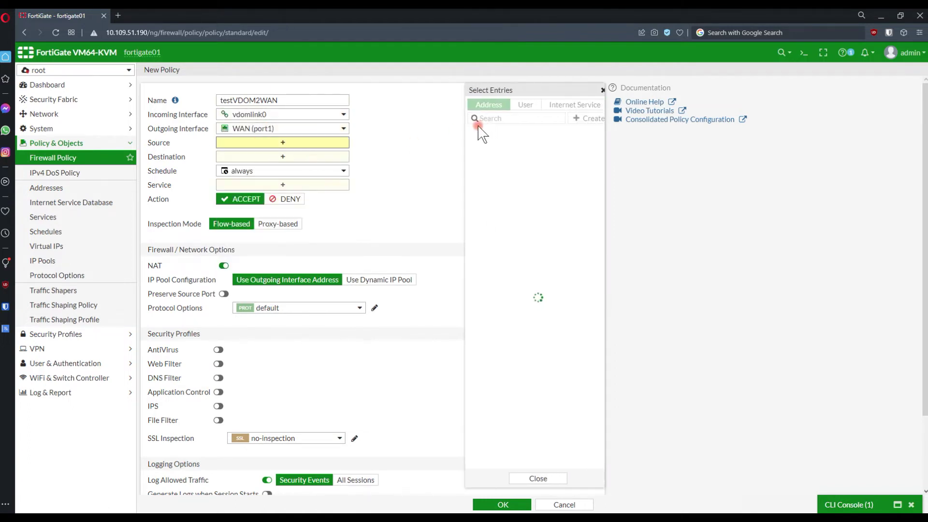
click(486, 147)
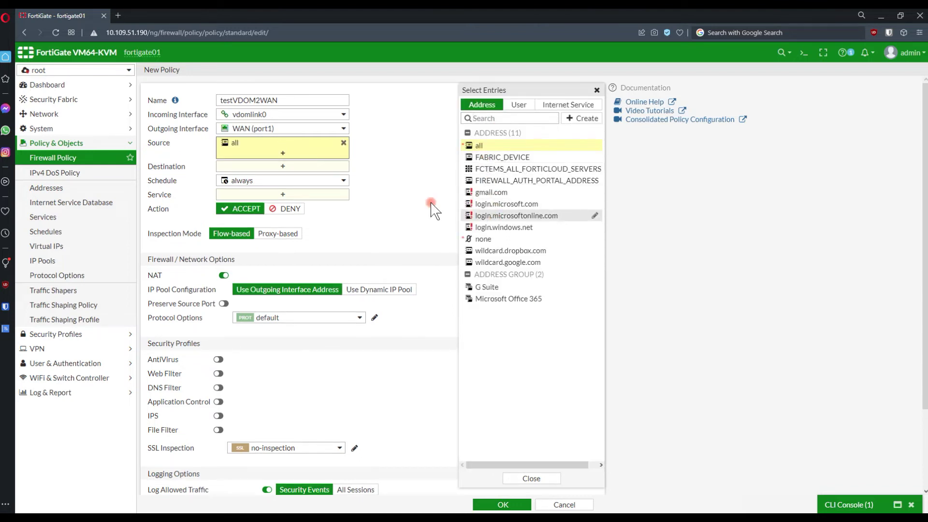
click(283, 167)
click(493, 147)
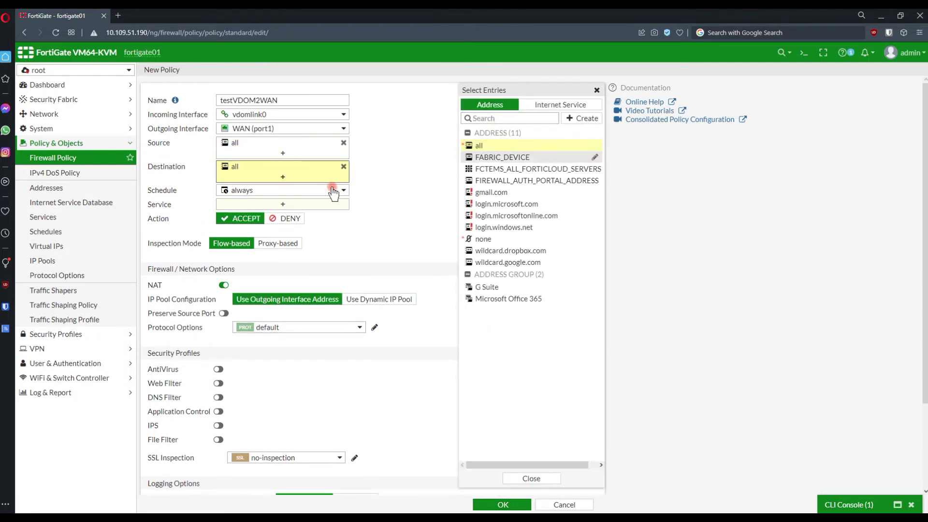
click(315, 204)
click(515, 139)
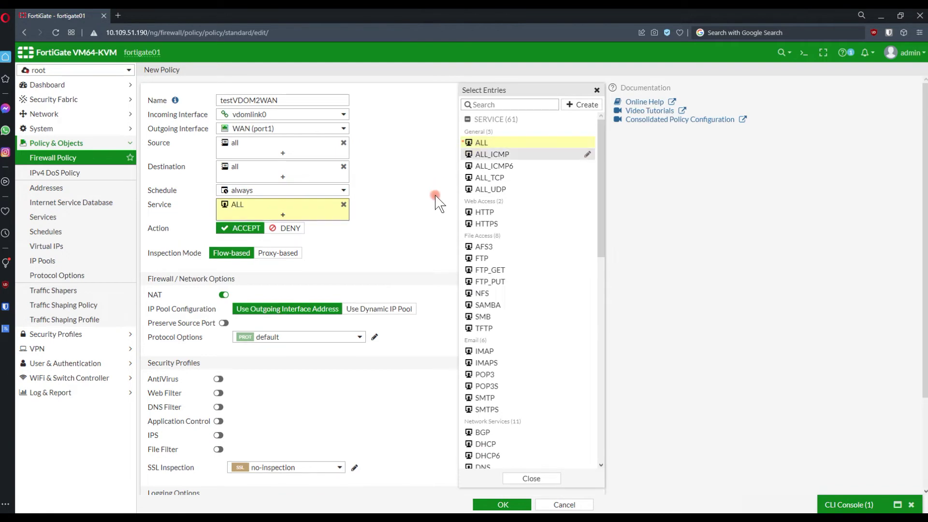
click(426, 218)
scroll(304, 380, down, 3)
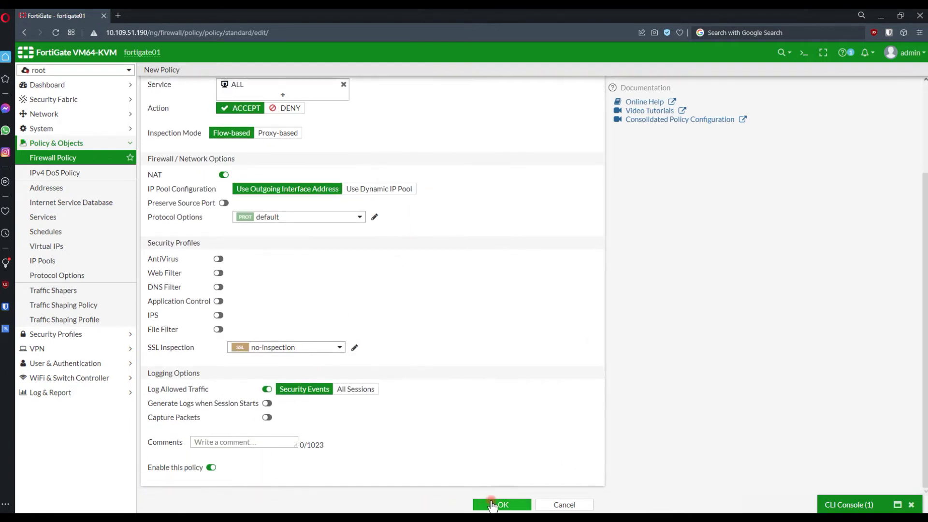
click(498, 504)
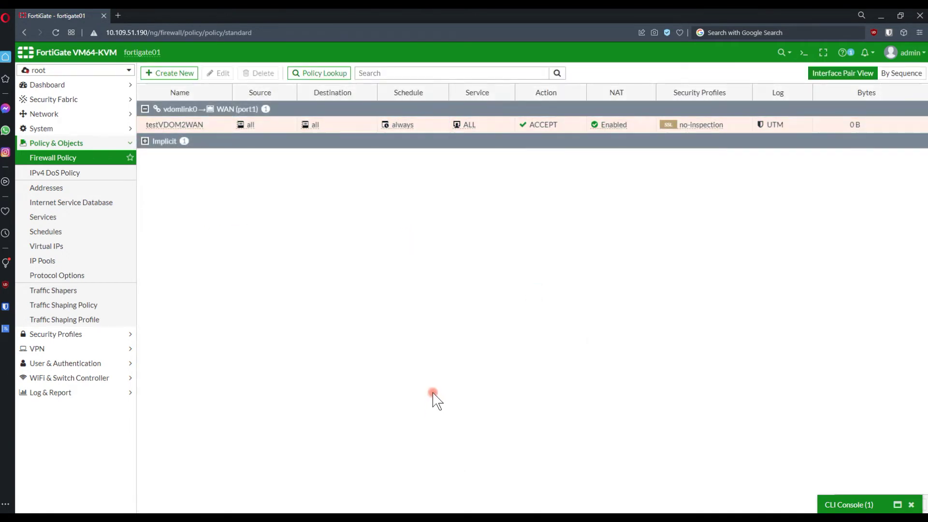
Run ipconfig in the test VM's Command Prompt to show its network settings.
key(alt+Tab)
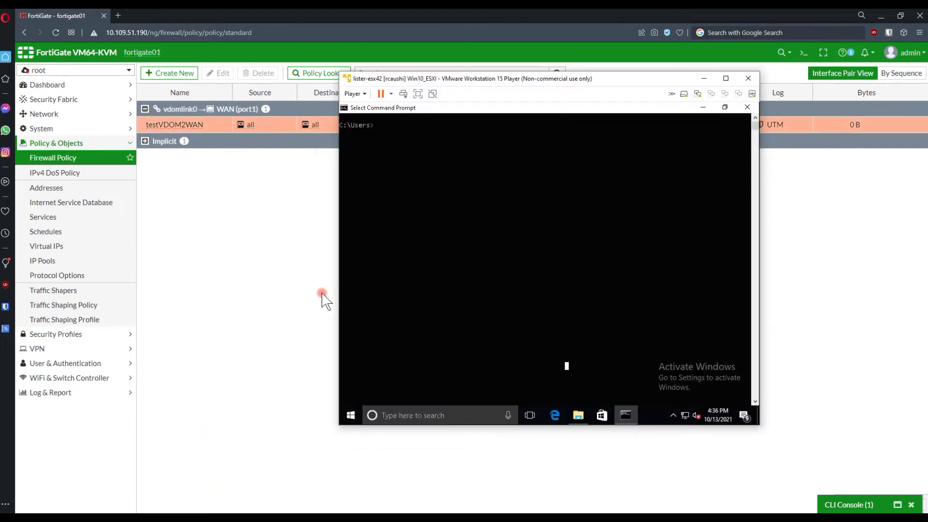
text(ipconifg)
key(Return)
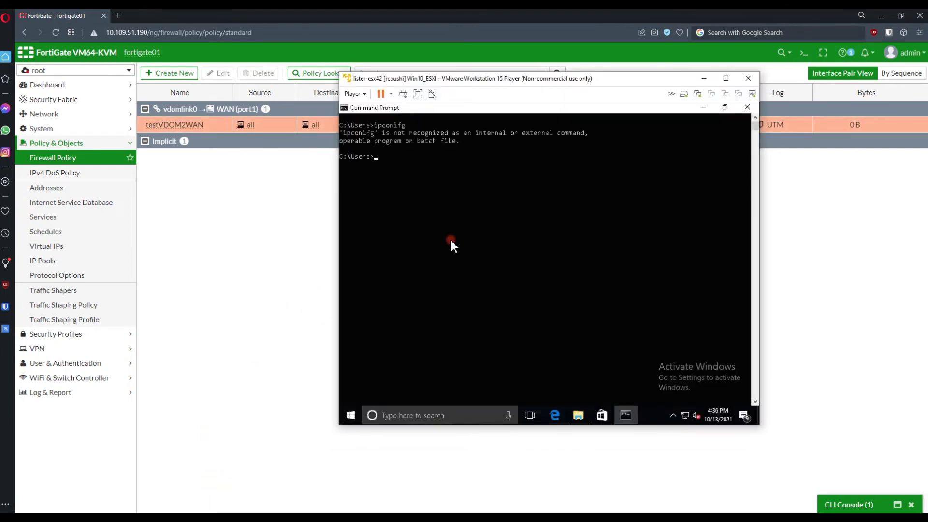
text(ipconfig)
key(Return)
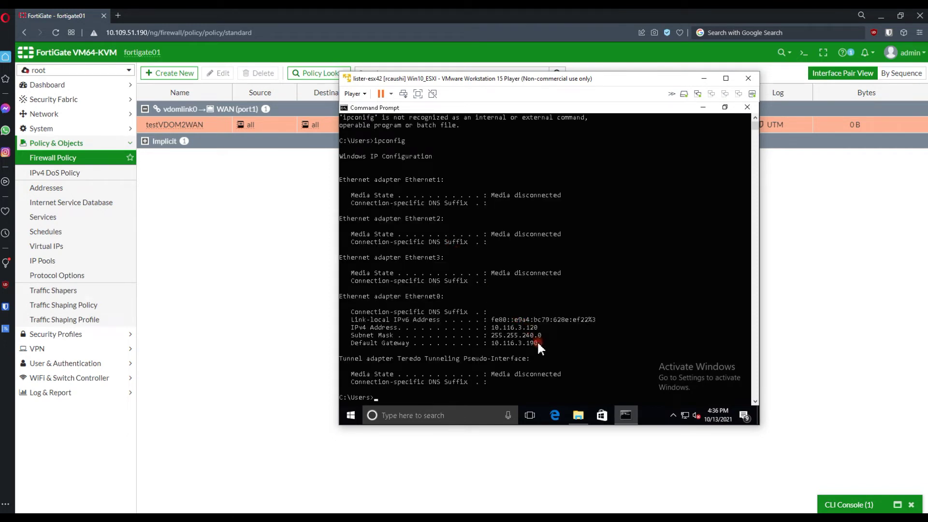
Ping the default gateway 10.116.3.190 and confirm it replies.
drag(538, 341, 495, 346)
click(492, 393)
text(ping)
drag(541, 344, 501, 345)
right_click(494, 344)
key(Return)
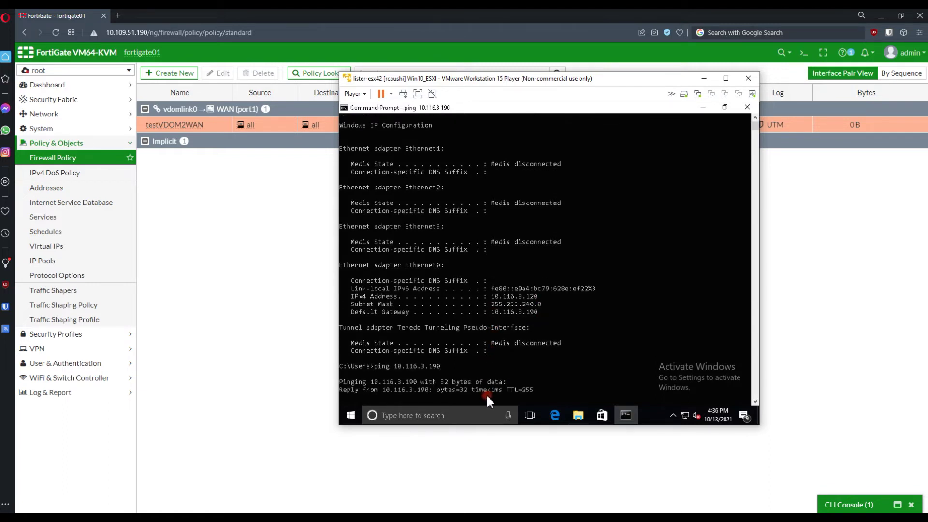
key(ctrl+c)
Ping 8.8.8.8 and see Destination net unreachable.
text(p)
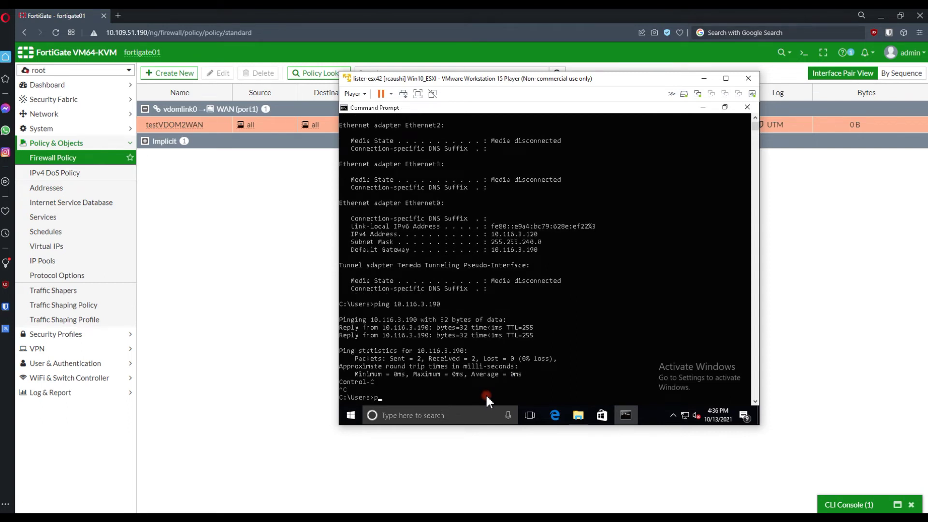
text(ing 8.8.8.8)
key(Return)
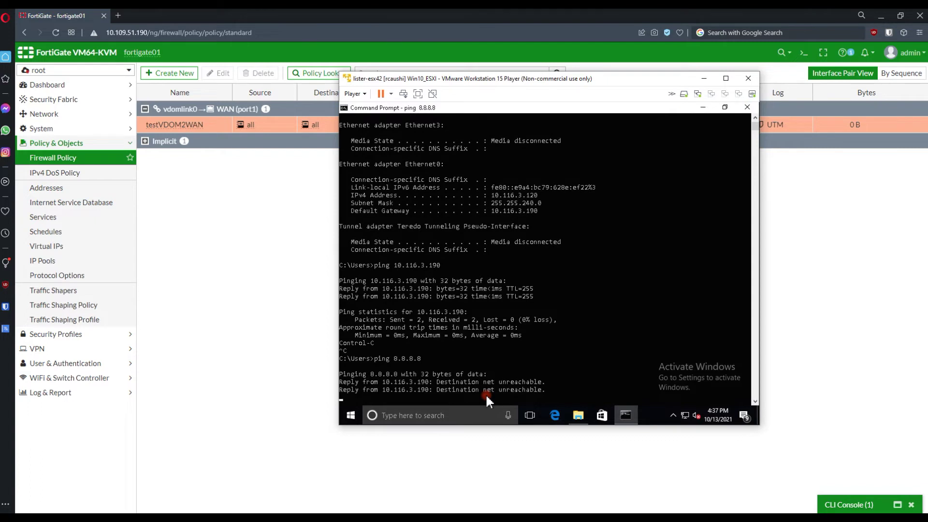
key(Return)
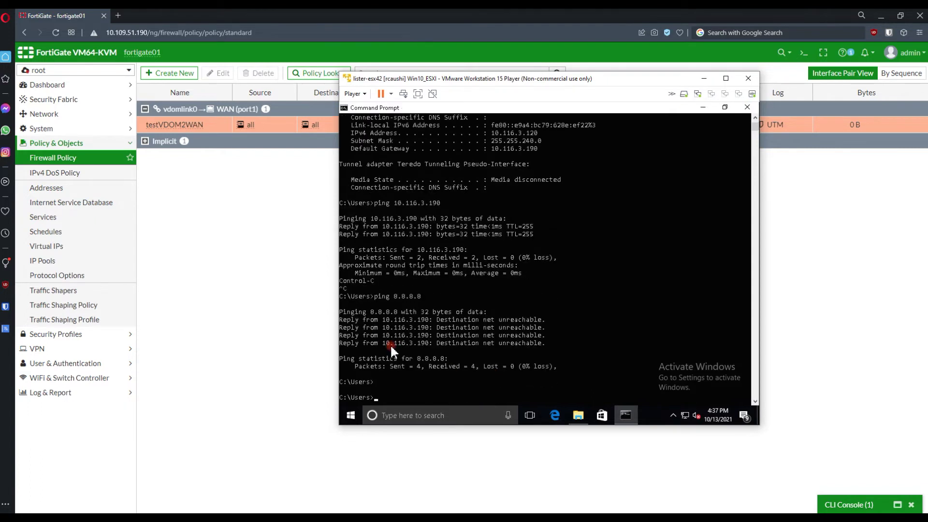
click(257, 320)
Switch to the test VDOM and start a new static route.
click(77, 71)
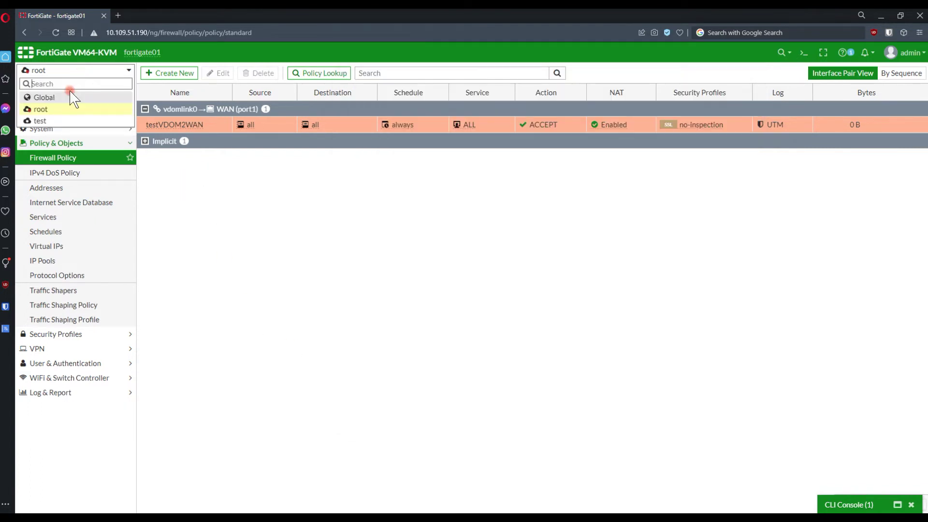
click(52, 121)
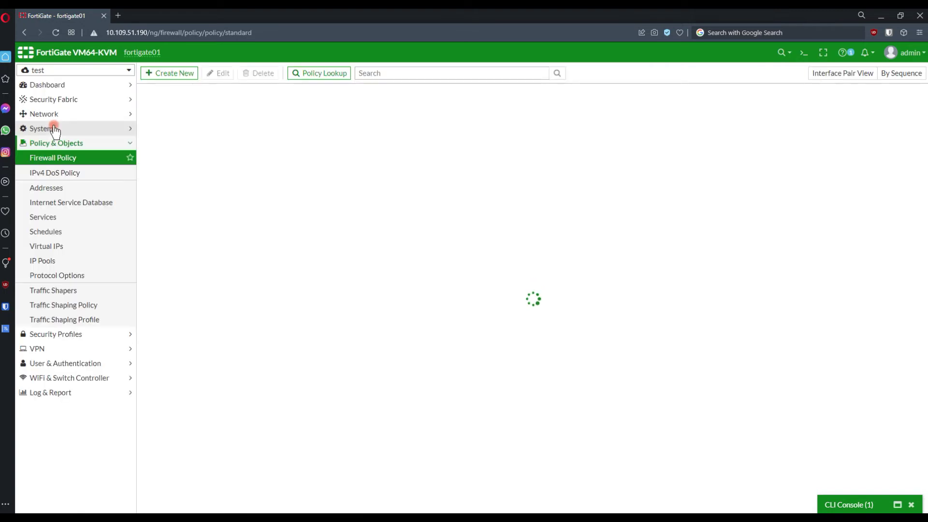
click(54, 128)
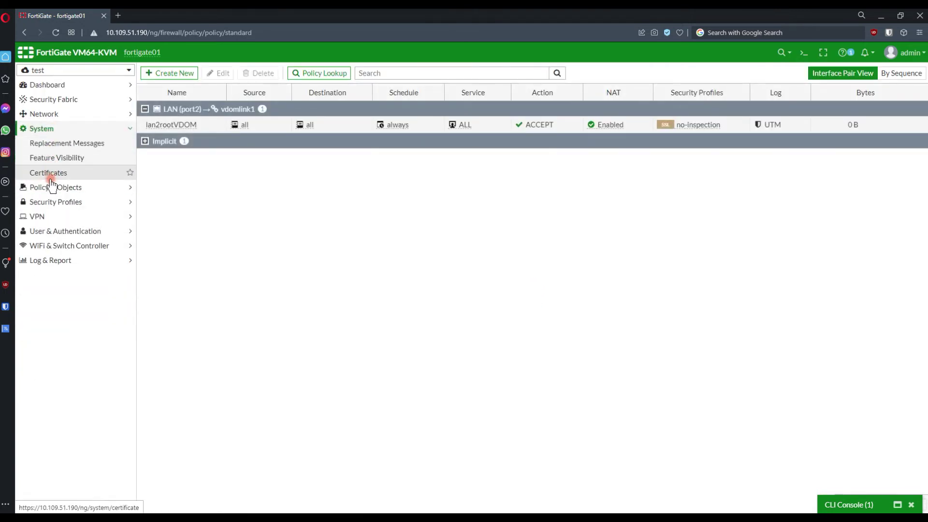
click(46, 114)
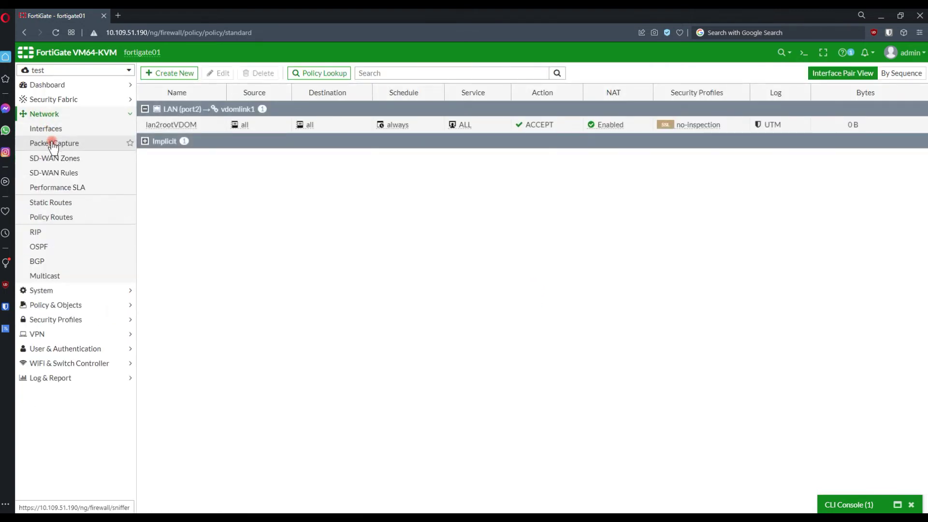
click(61, 202)
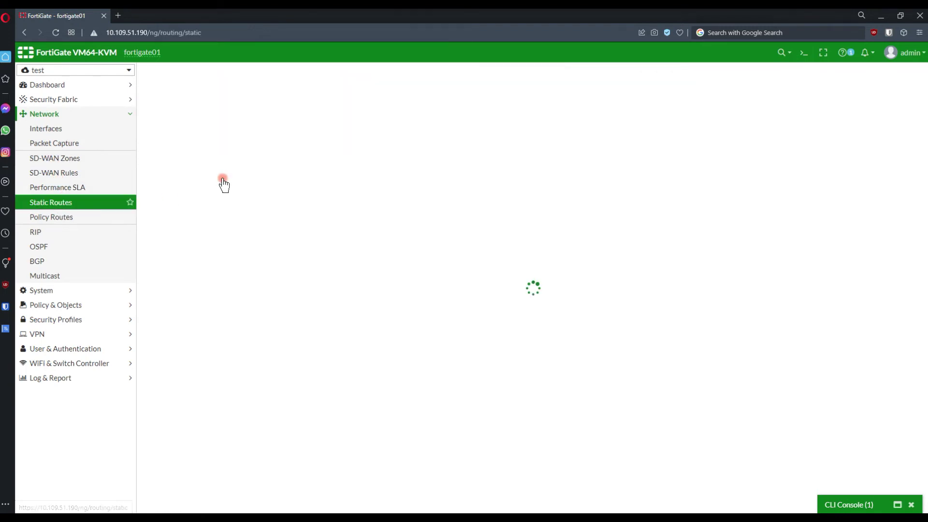
click(187, 75)
Set the route's interface to vdomlink1 and its gateway to 192.168.100.1.
mouse_move(185, 96)
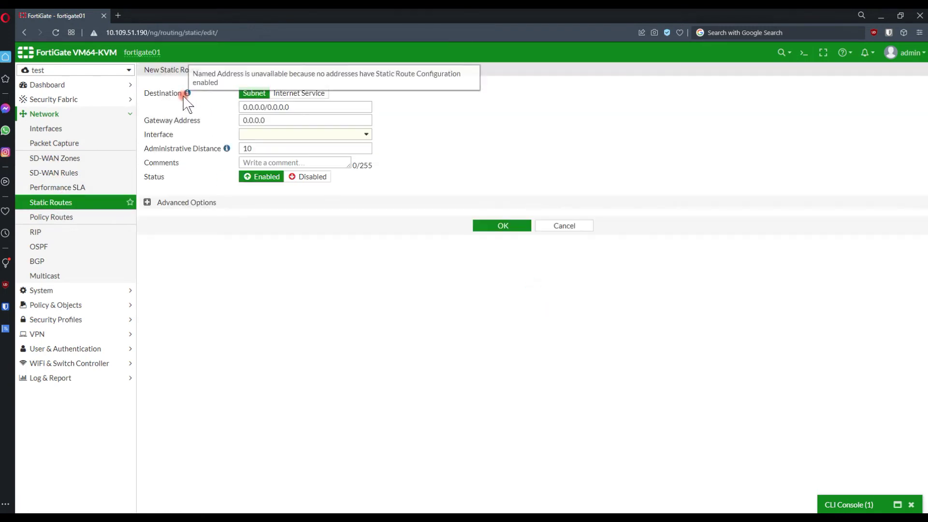
double_click(284, 121)
click(290, 135)
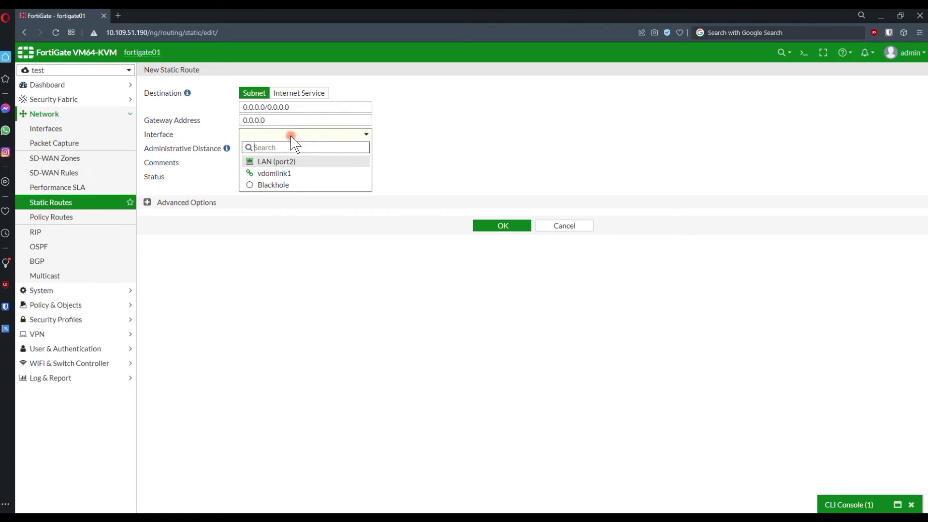
click(286, 173)
click(283, 121)
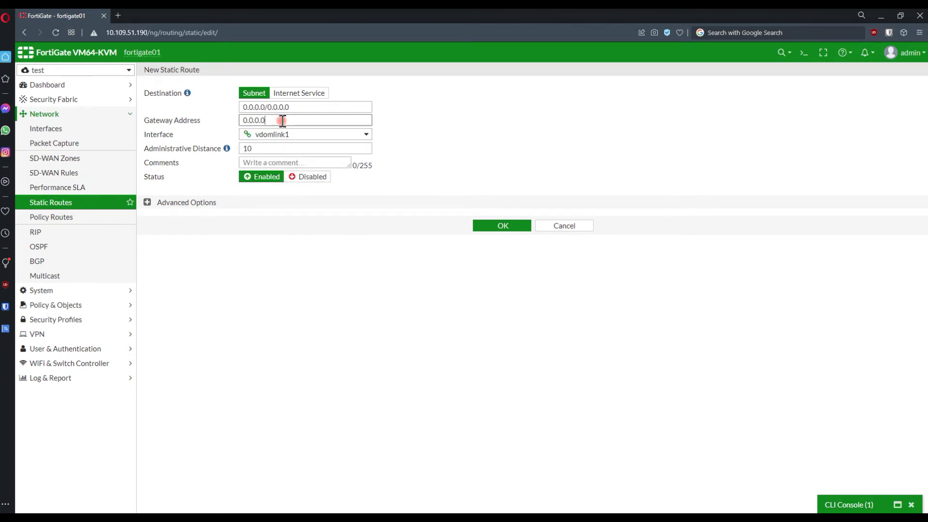
drag(283, 121, 231, 124)
mouse_move(292, 140)
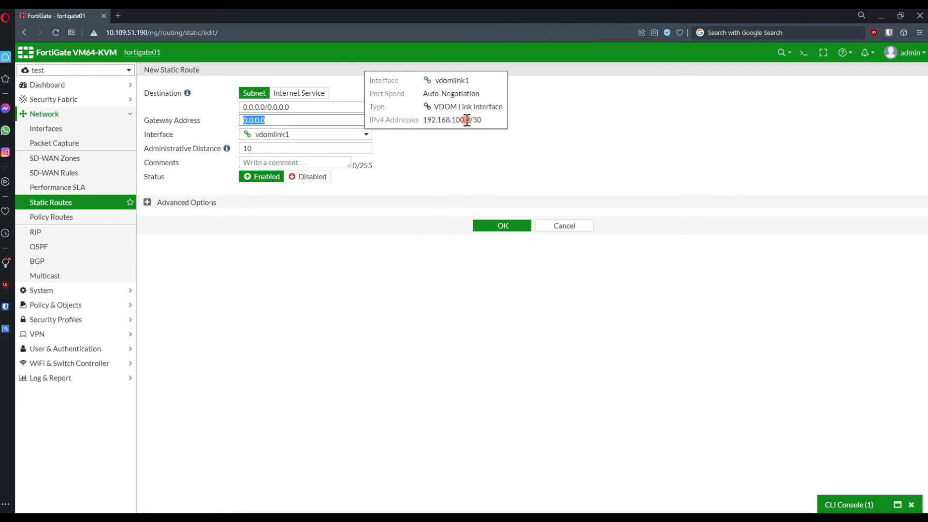
drag(467, 120, 430, 121)
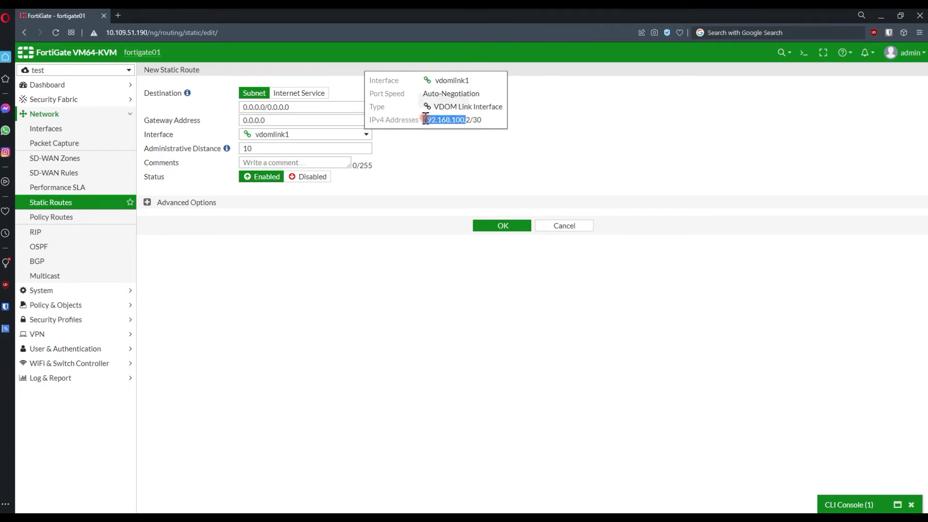
click(270, 120)
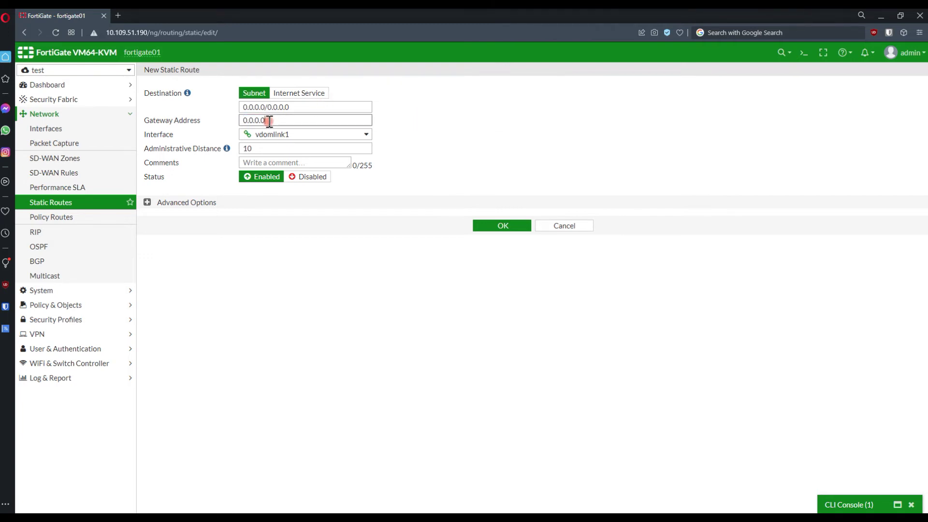
drag(269, 121, 228, 120)
key(ctrl+v)
Save the default route and switch the VDOM selector to root.
click(481, 227)
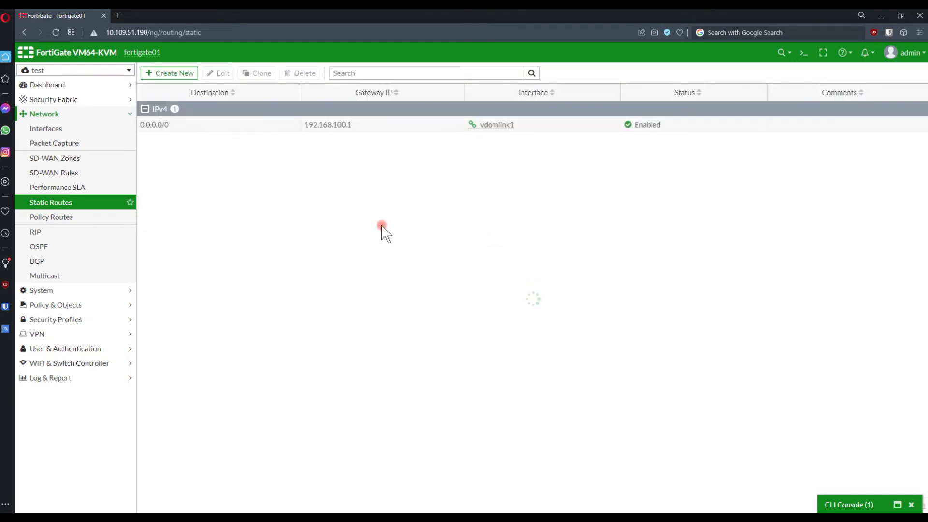
click(87, 71)
click(66, 108)
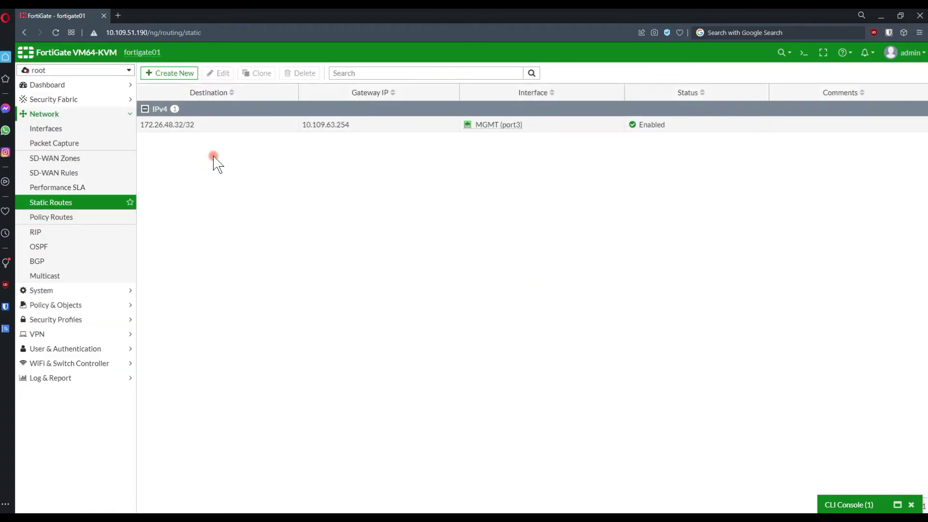
Run get sys arp in the root CLI, copy 10.109.63.254, and minimize the console.
click(805, 53)
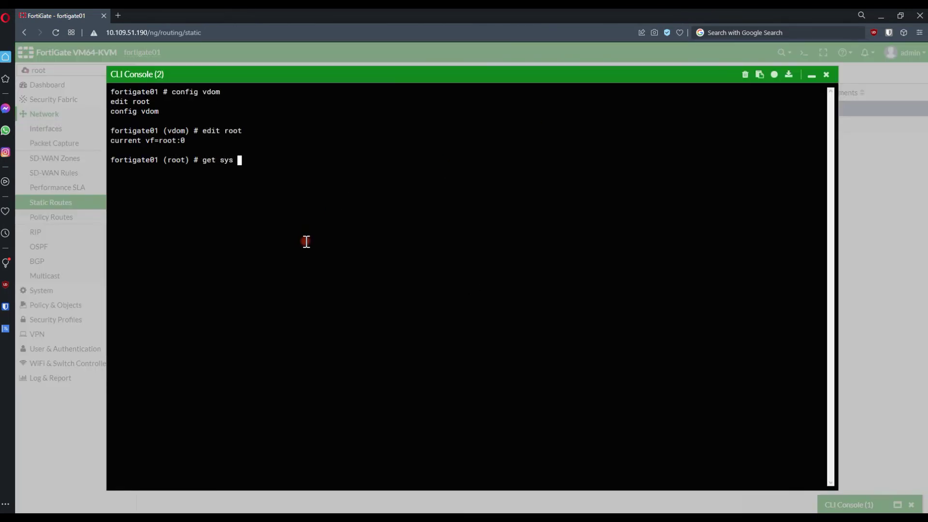
key(Return)
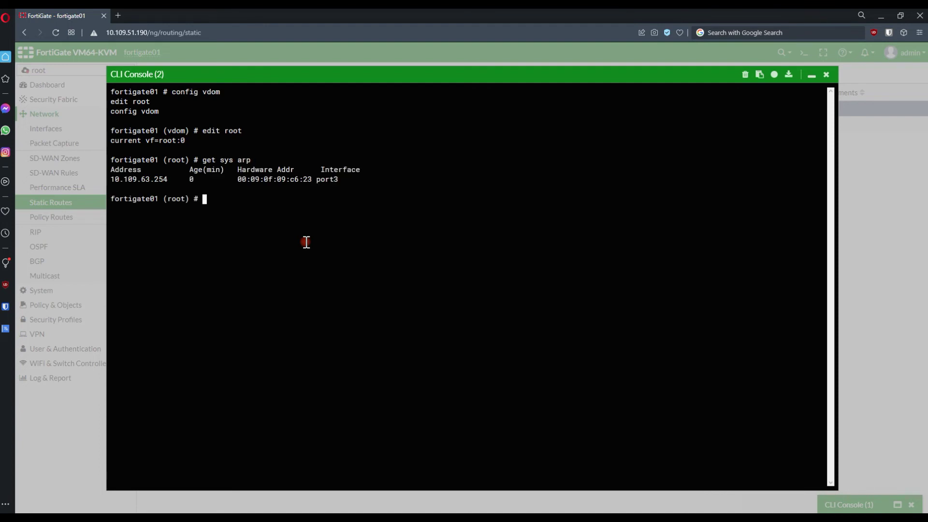
double_click(152, 179)
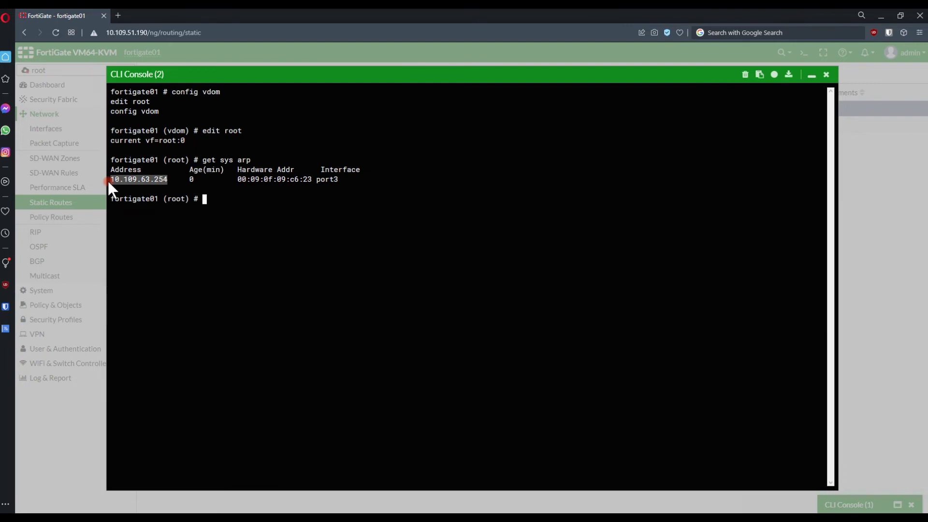
click(812, 76)
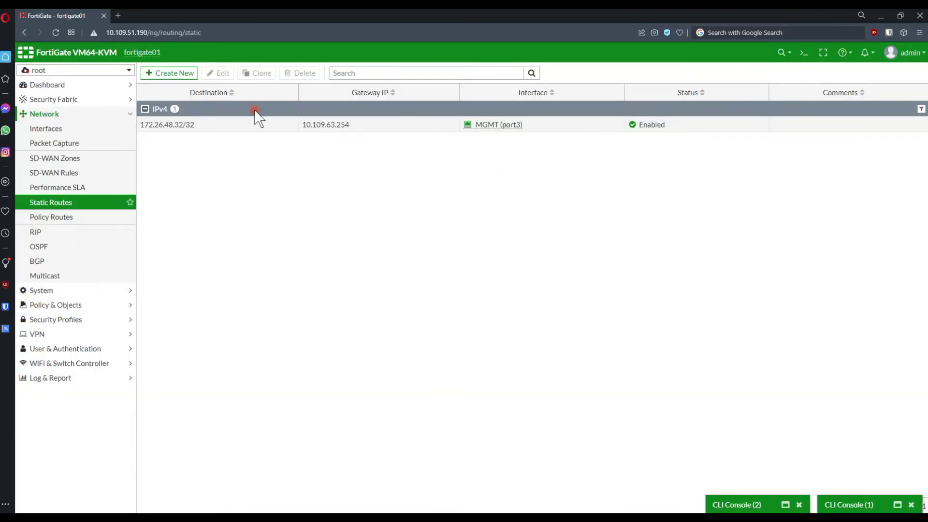
Add a root static route 0.0.0.0/0 out WAN (port1) via gateway 10.109.31.254.
click(169, 73)
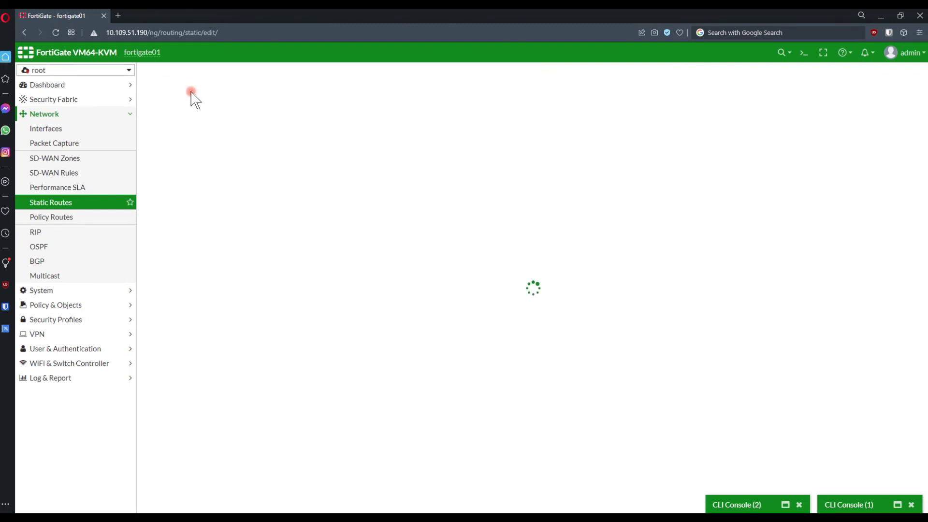
drag(283, 121, 233, 125)
key(ctrl+v)
click(280, 135)
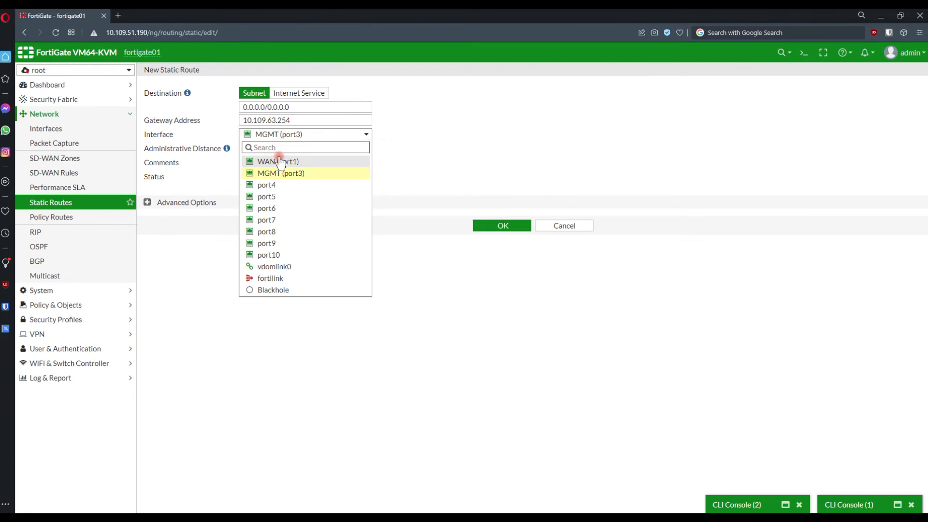
click(281, 165)
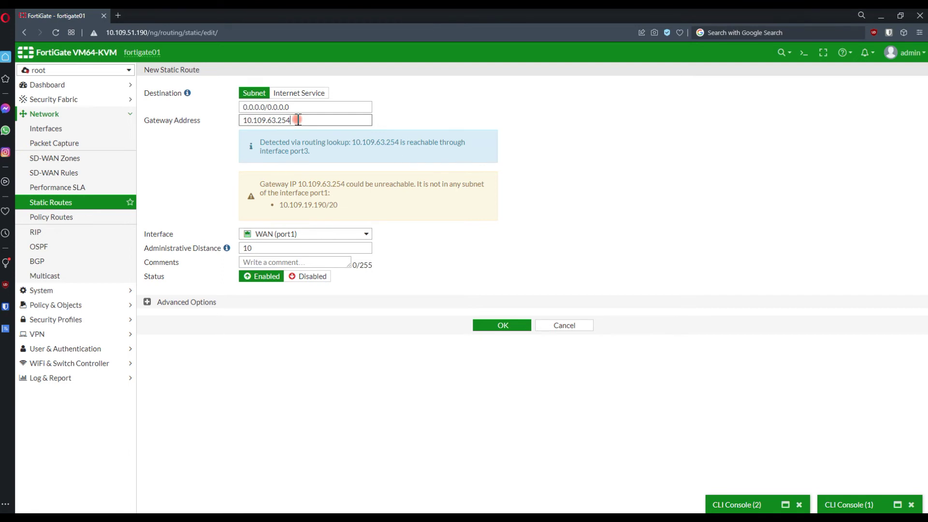
drag(292, 121, 276, 120)
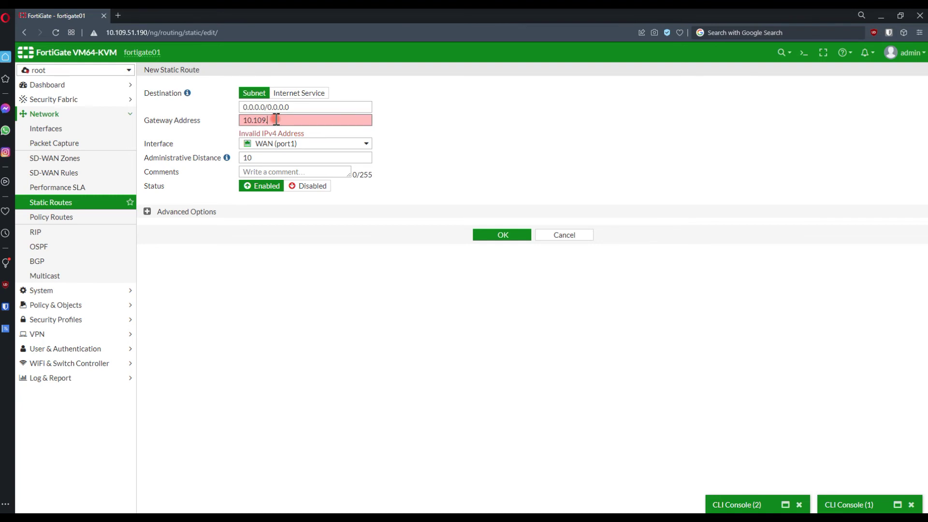
drag(269, 121, 223, 120)
text(10.109.31.254)
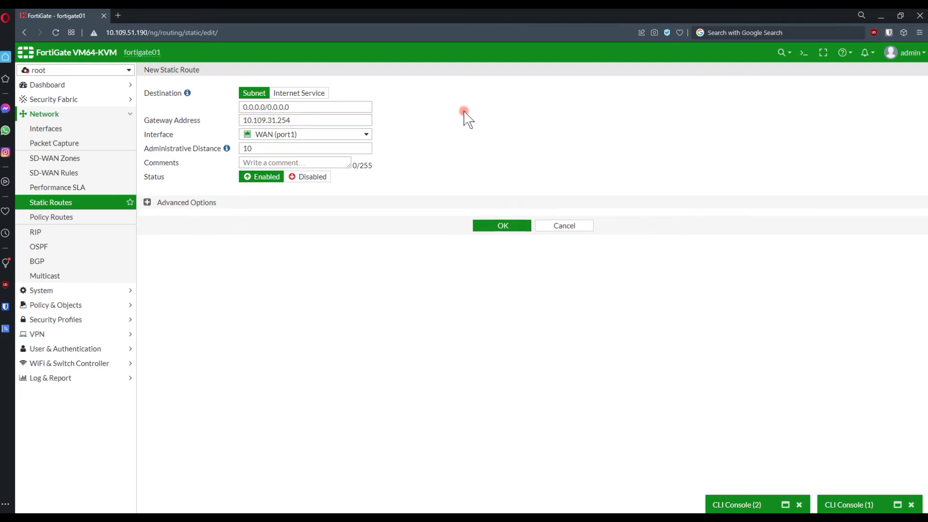
click(505, 227)
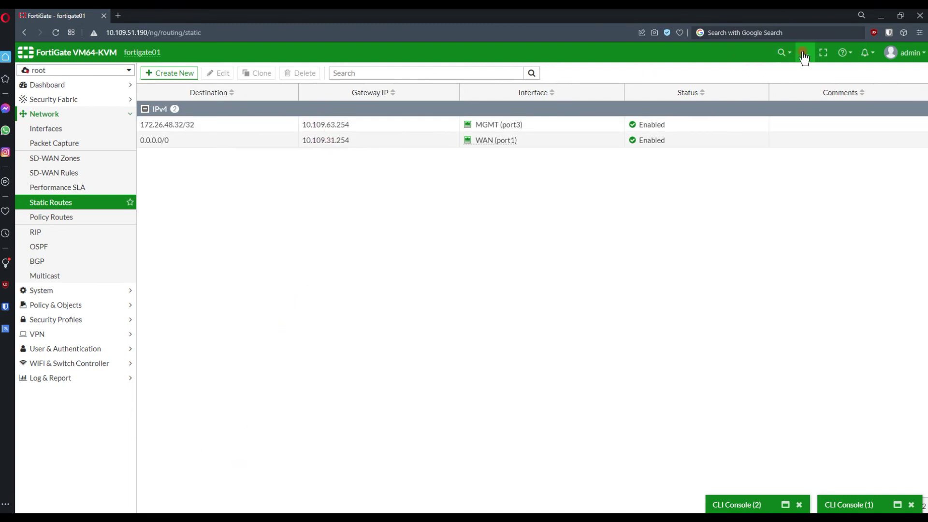
Rerun 'get sys arp' in the root VDOM CLI console to recheck the ARP table.
click(726, 503)
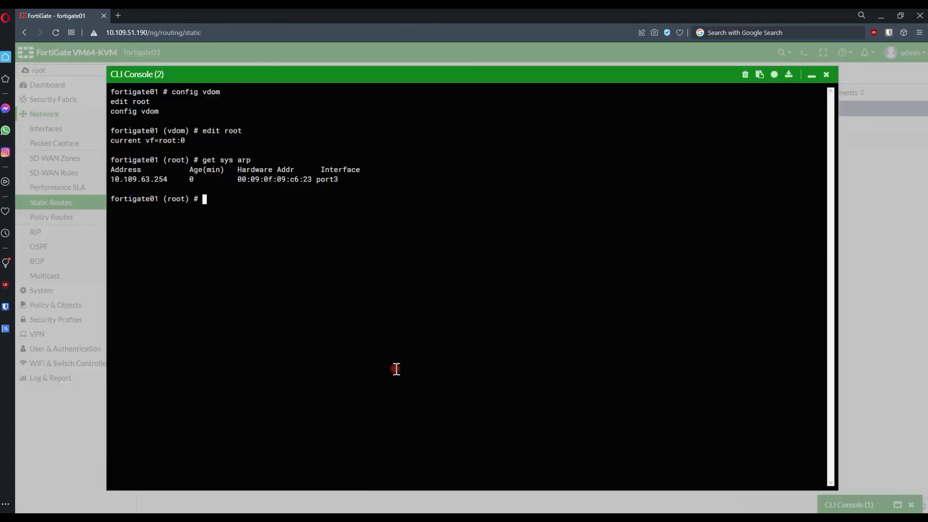
key(Up)
key(Return)
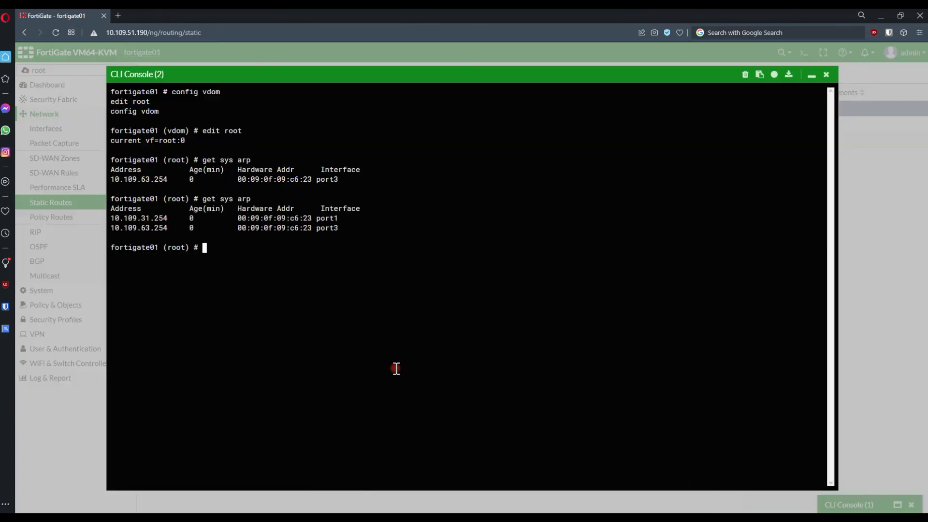
key(Return)
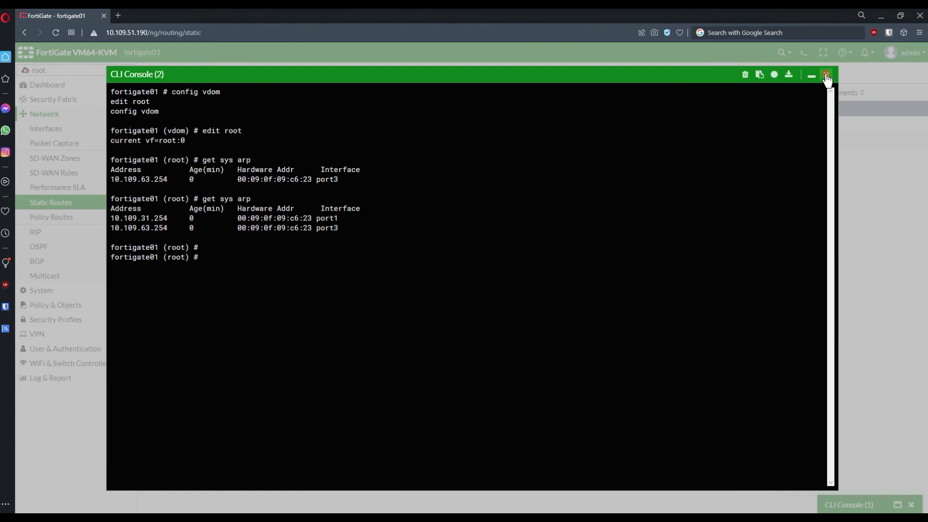
click(826, 75)
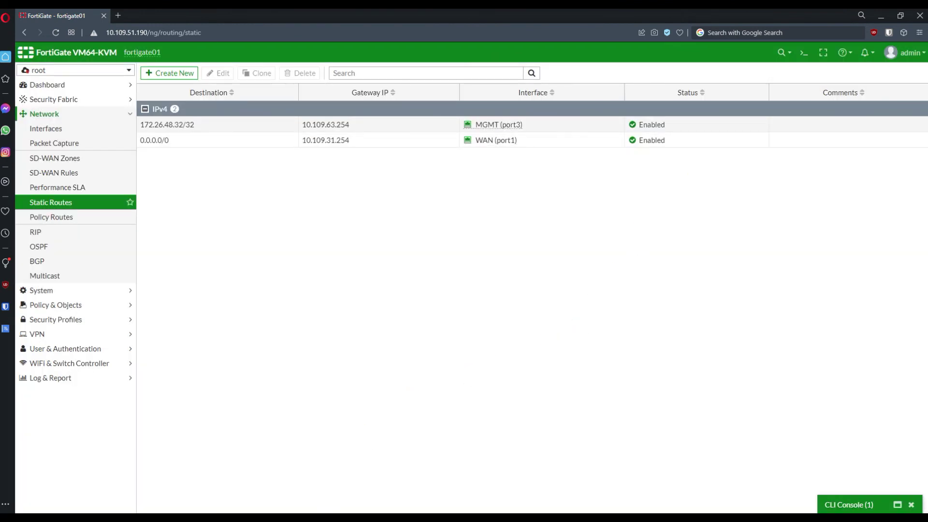
Rerun ping 8.8.8.8 on the test VM and confirm it now gets replies.
click(215, 474)
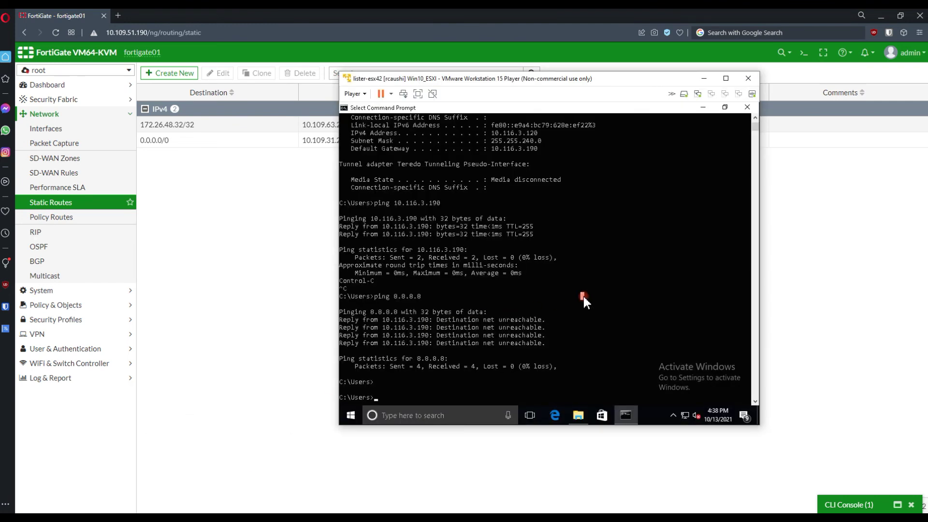
key(Up)
key(Return)
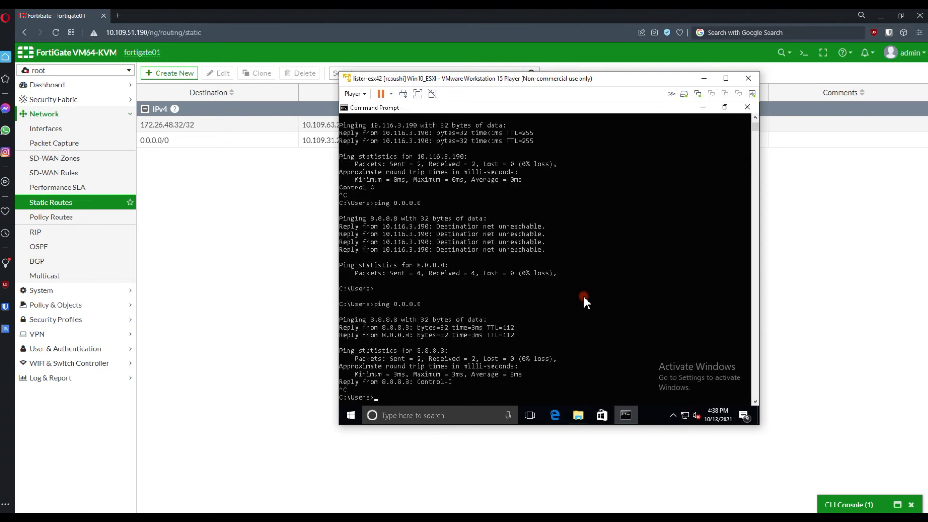
click(155, 213)
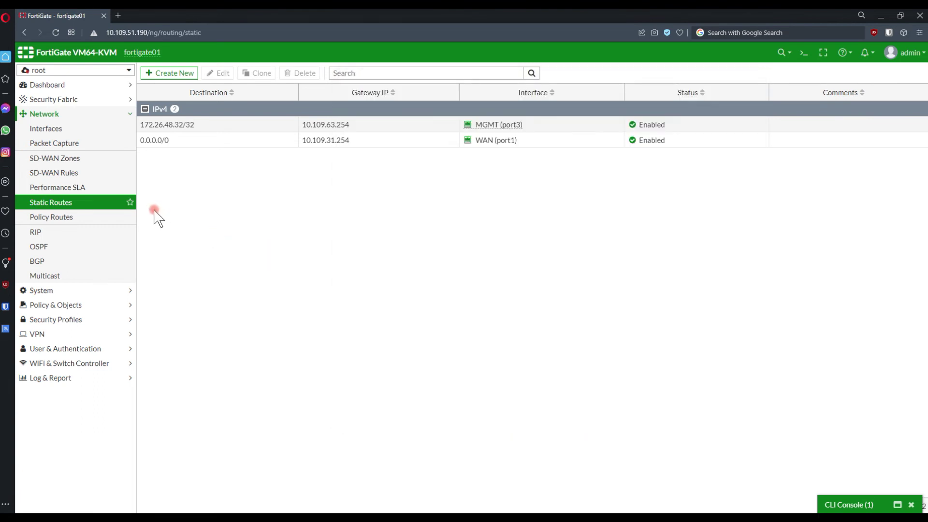
Check the testVDOM2WAN firewall policy's byte counters, then switch the VDOM view to Global.
click(83, 100)
click(62, 205)
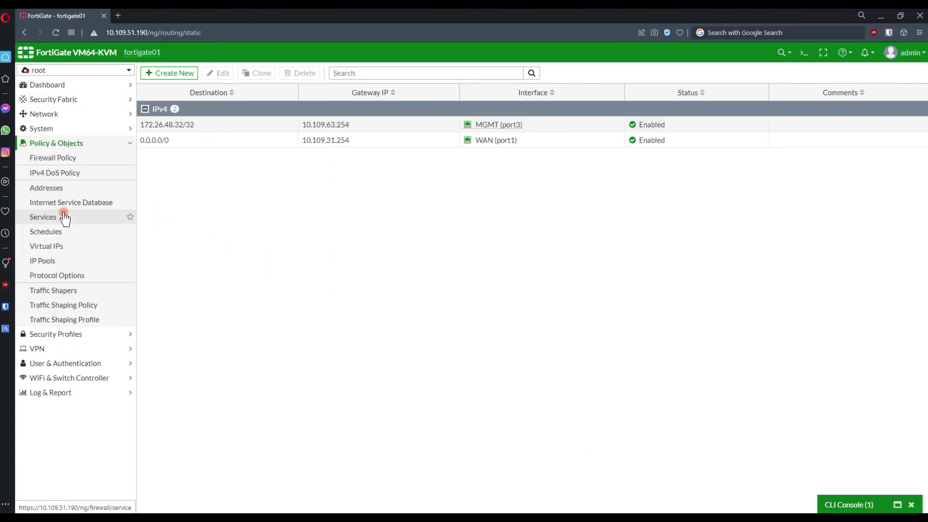
click(63, 158)
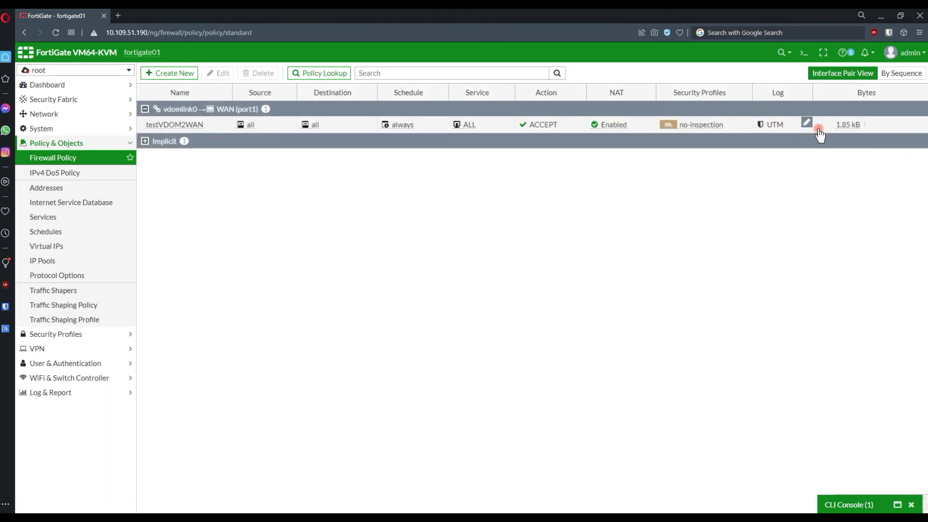
click(854, 128)
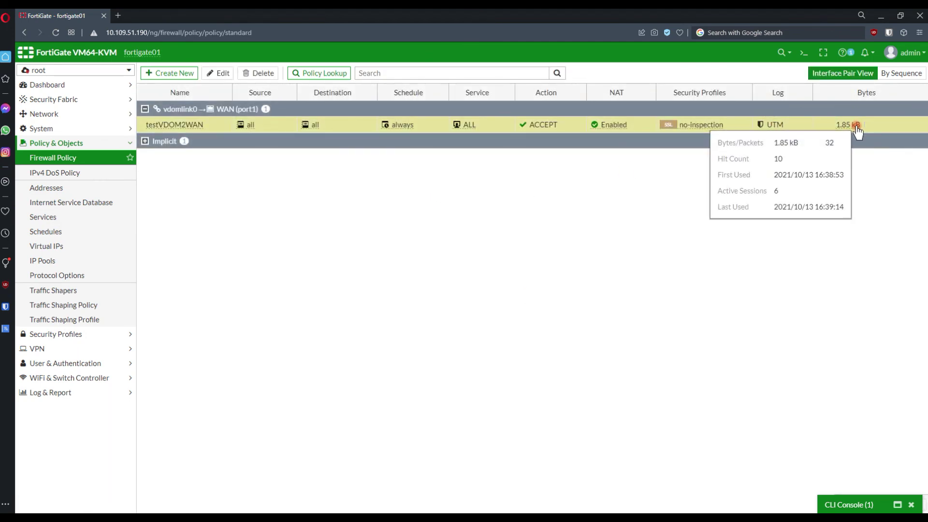
click(90, 71)
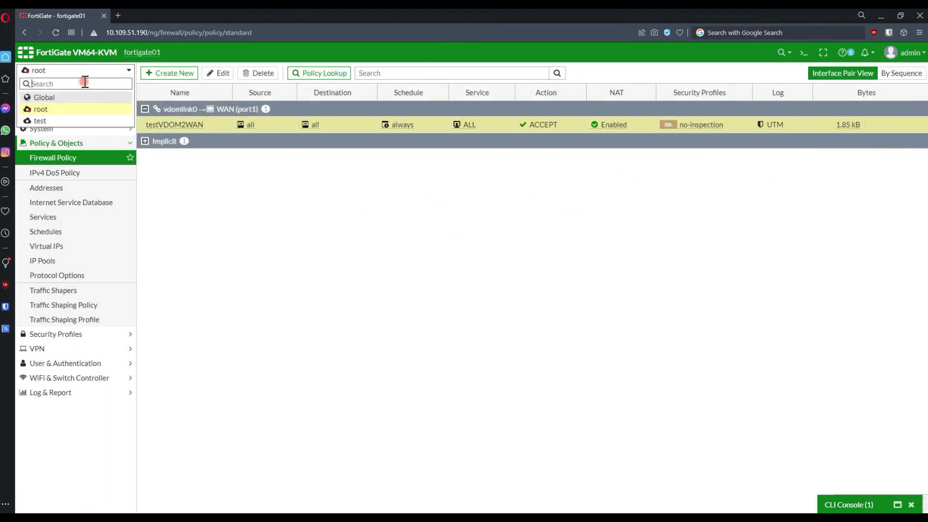
click(78, 120)
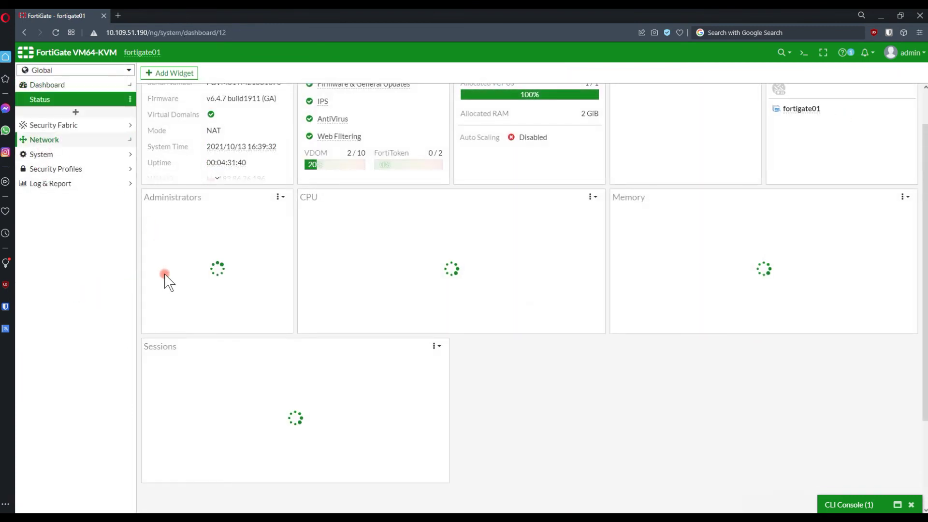
Disable the vdomlink0 interface via its Set Status menu in Network > Interfaces.
scroll(211, 365, down, 3)
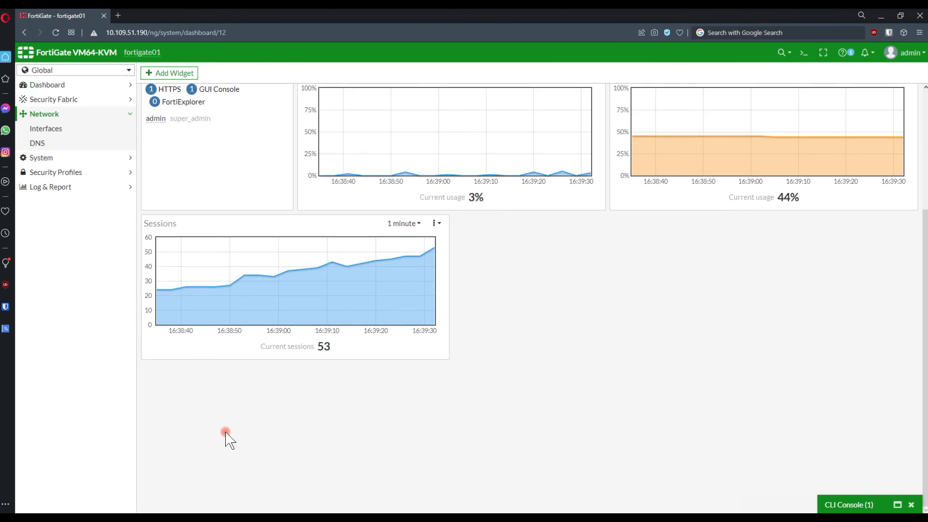
click(48, 129)
scroll(210, 464, down, 1)
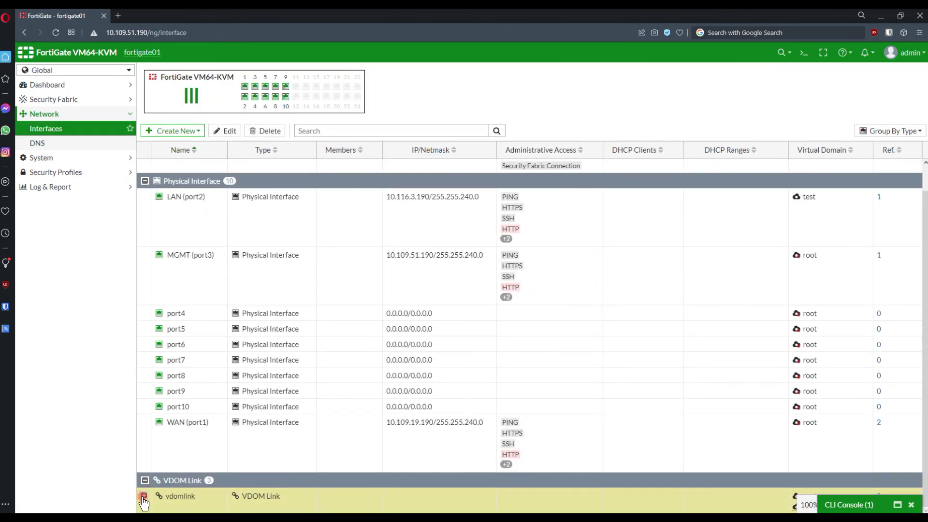
click(144, 495)
click(194, 484)
right_click(213, 482)
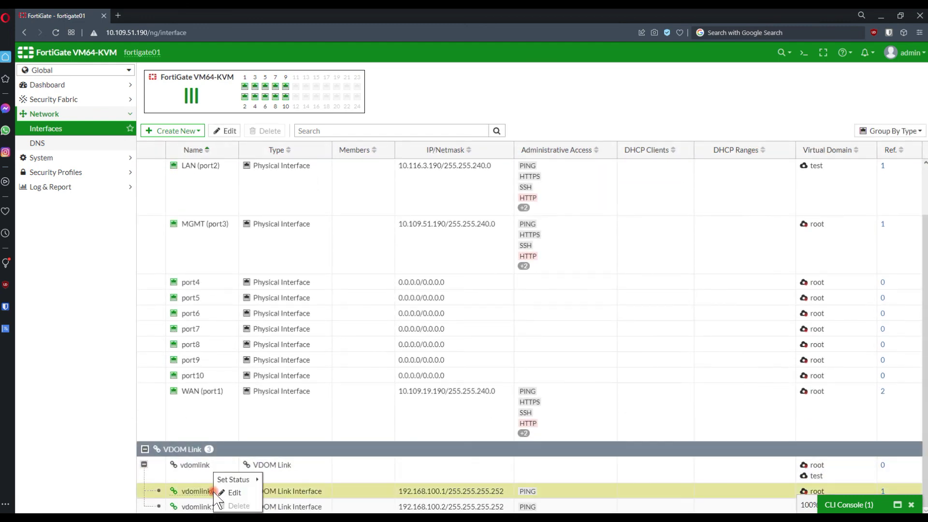
mouse_move(248, 485)
click(290, 493)
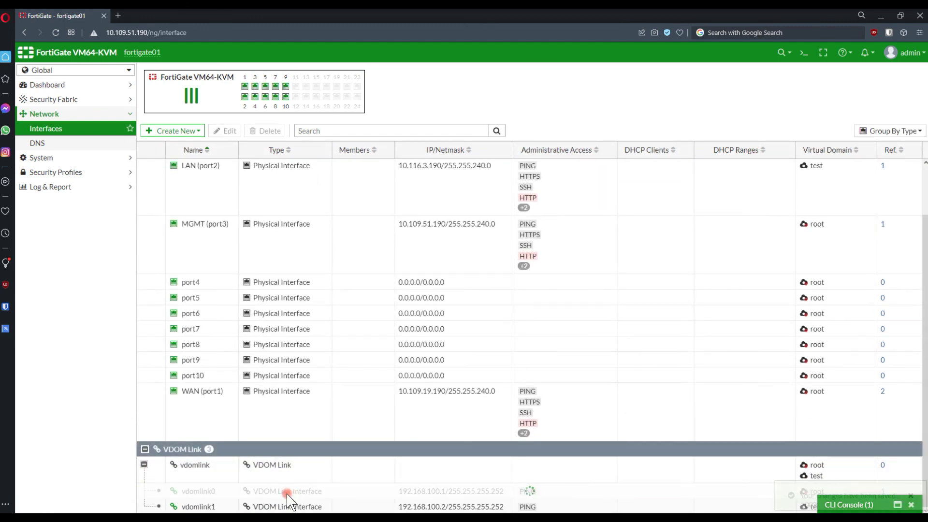
Run ping 8.8.8.8 on the test VM to see Destination net unreachable.
key(alt+Tab)
click(595, 328)
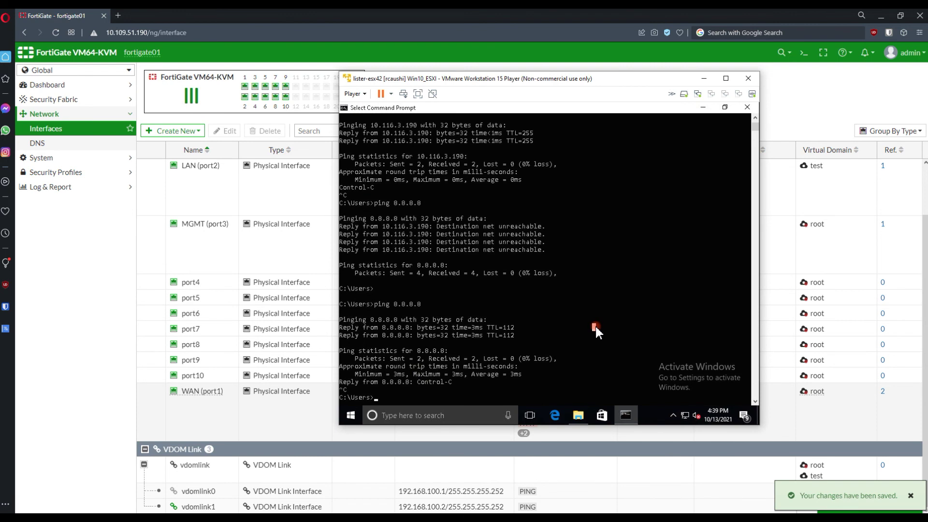
text(ping 8.8.8.8)
key(Return)
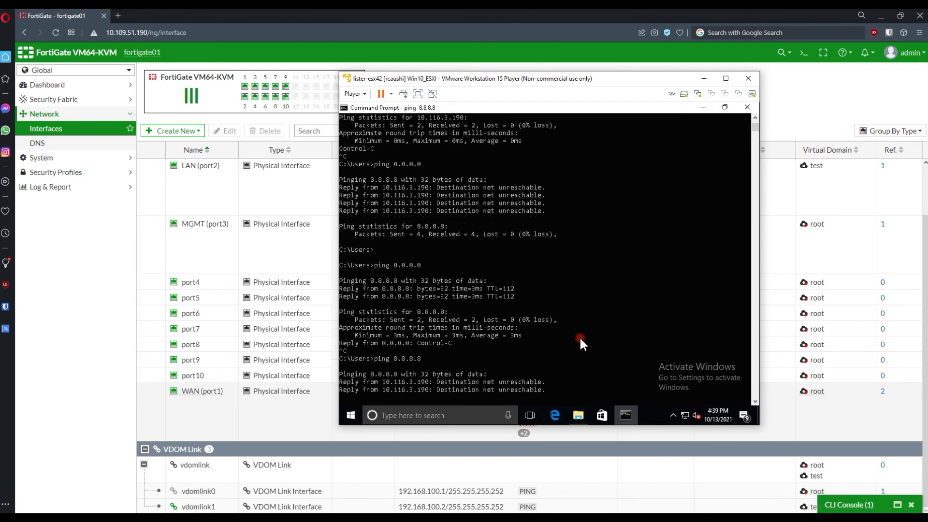
Re-enable the vdomlink0 interface via its Set Status menu.
click(219, 492)
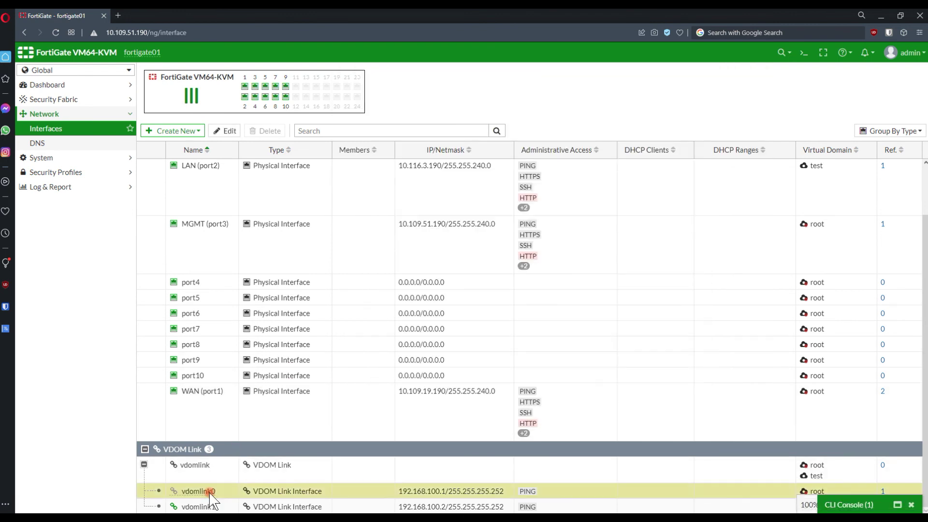
right_click(215, 492)
click(278, 481)
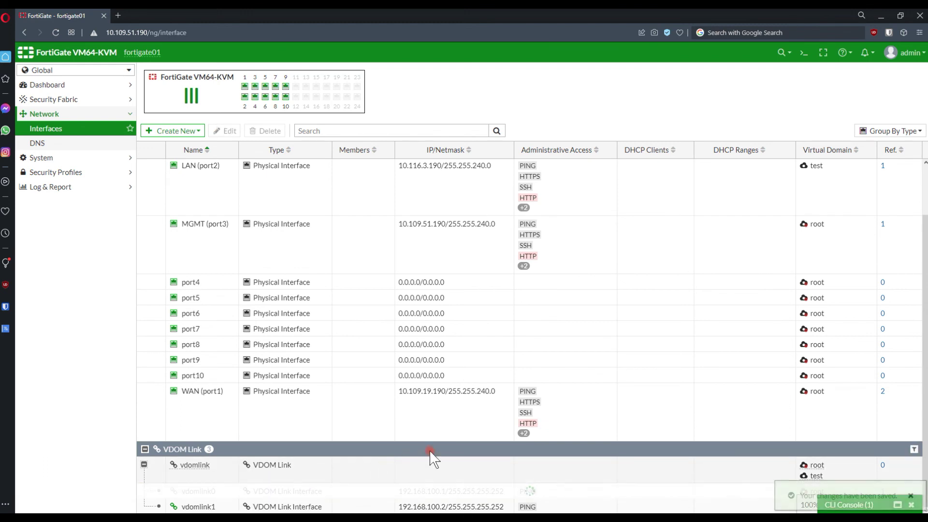
Rerun ping 8.8.8.8 on the test VM to confirm replies, then minimize VMware Player.
key(alt+Tab)
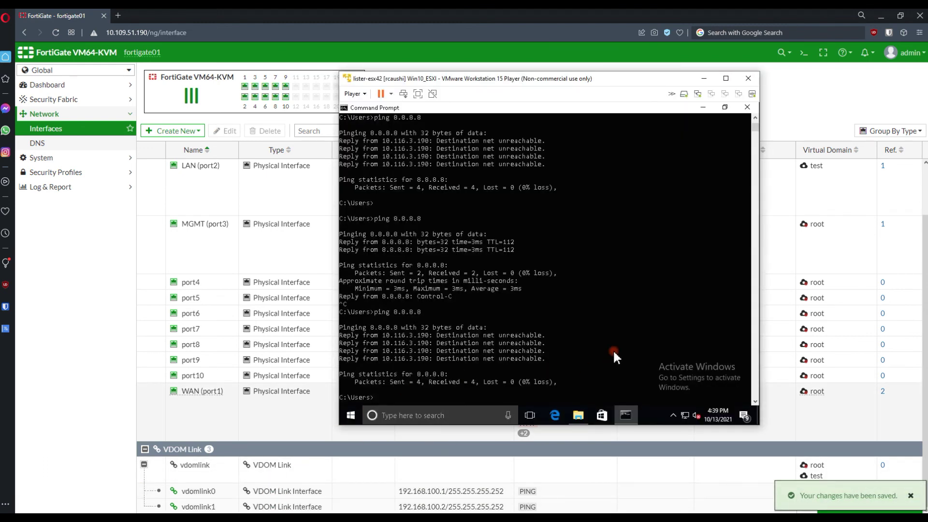
key(Return)
key(Up)
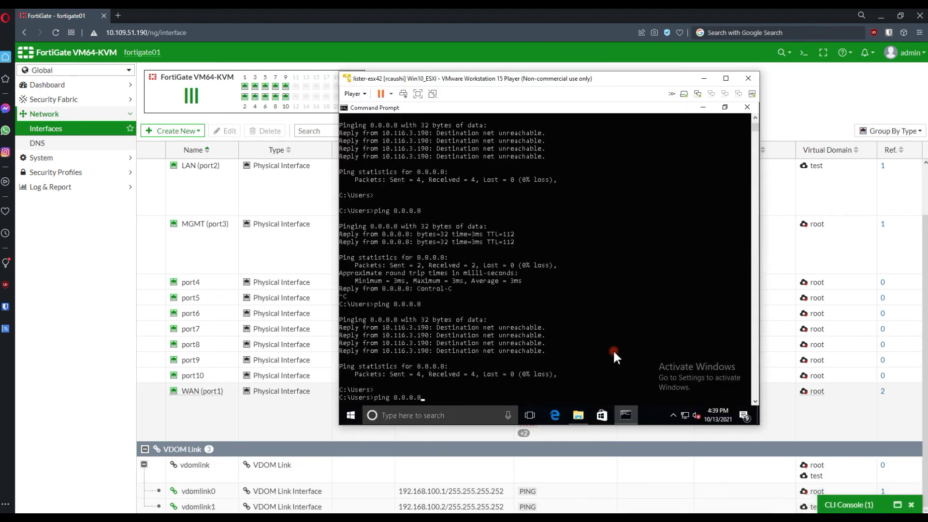
key(Return)
key(ctrl+c)
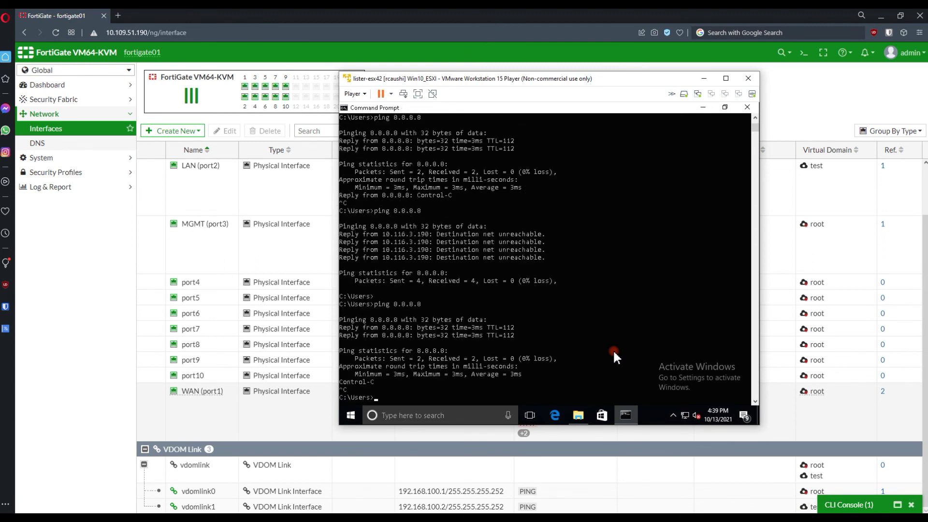
click(595, 343)
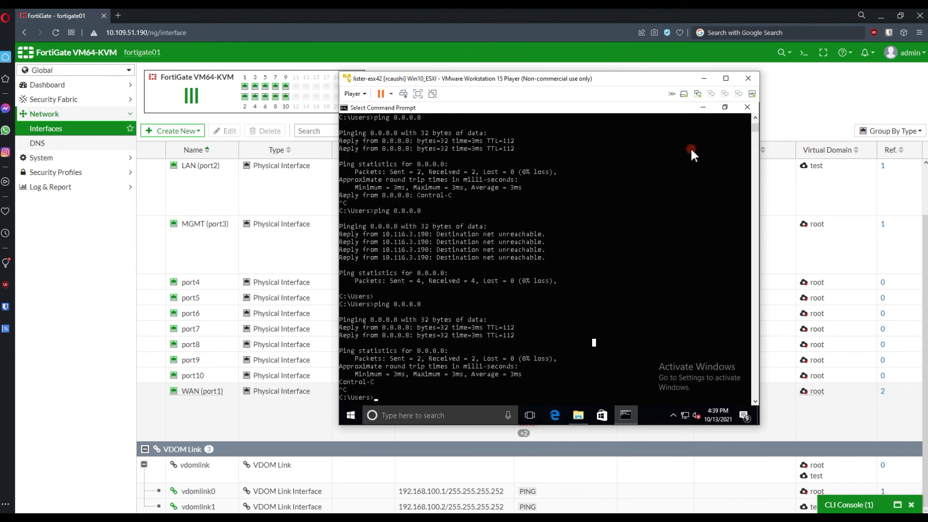
click(703, 79)
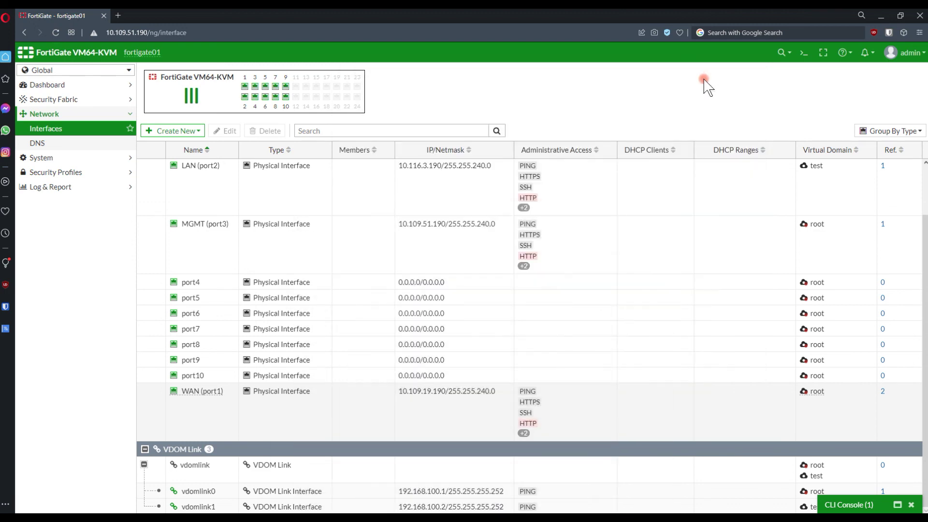